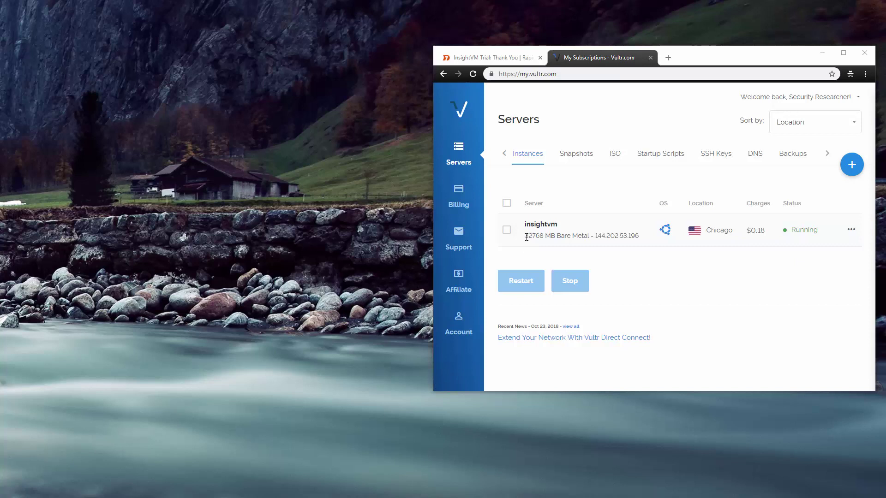
- Open the insightvm server's Vultr details page and scroll down to its IP, username and OS details
drag(526, 238, 545, 236)
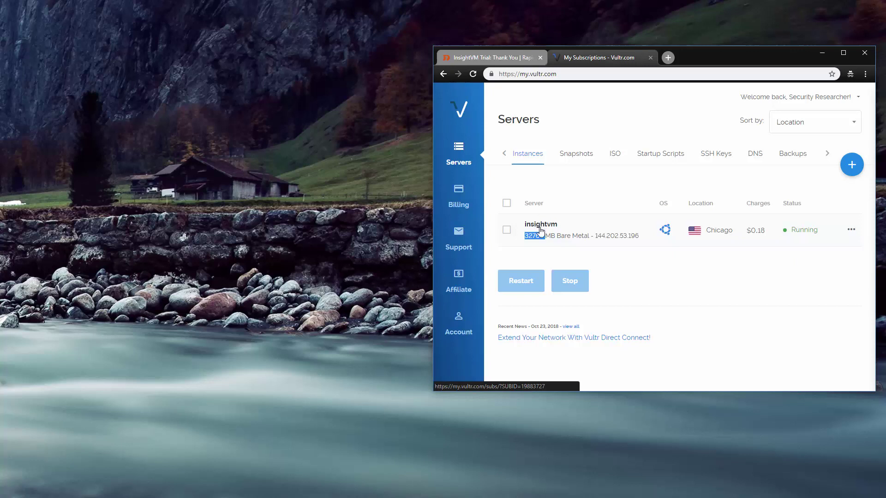
click(540, 229)
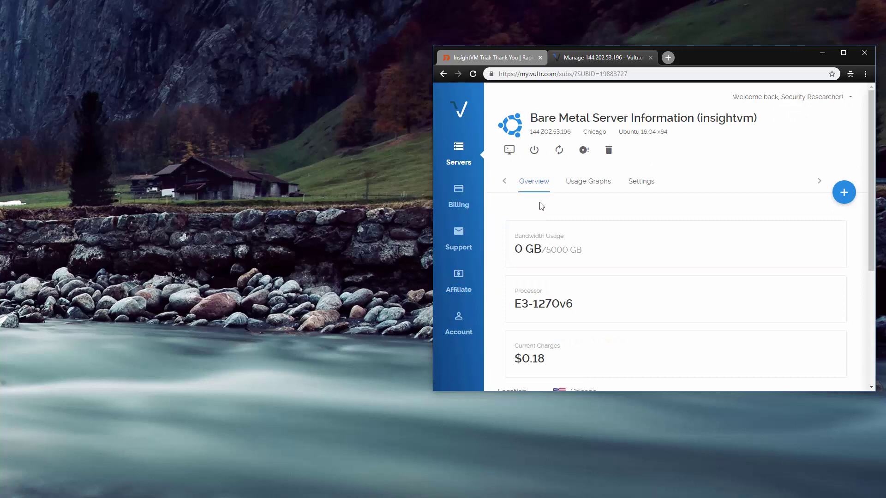
scroll(549, 211, down, 4)
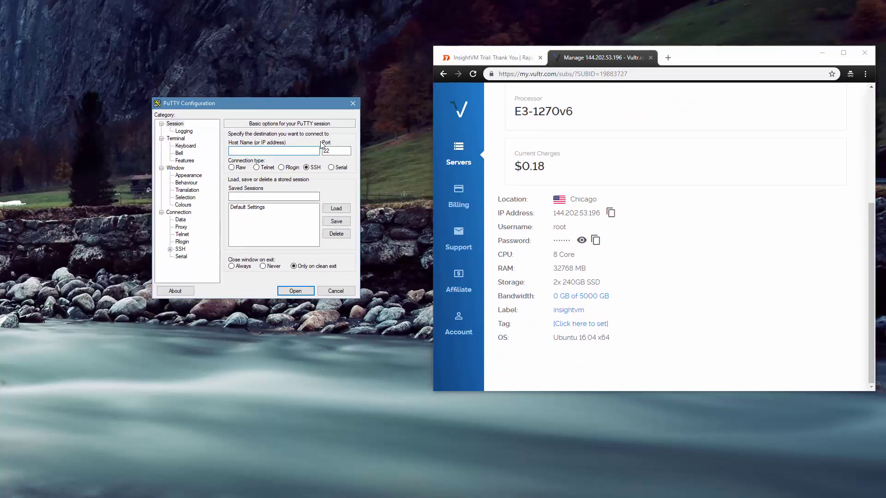
- Open a PuTTY SSH session to 144.202.53.196 and accept the server's host key
click(610, 213)
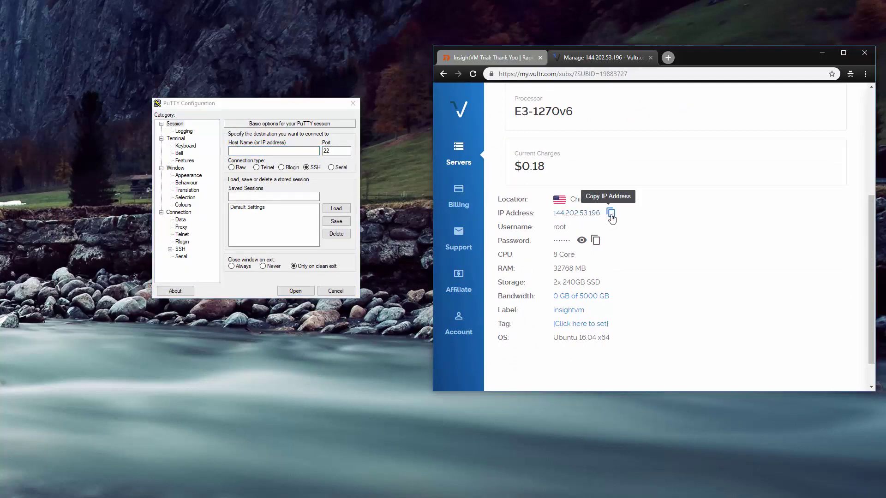
click(270, 151)
key(ctrl+v)
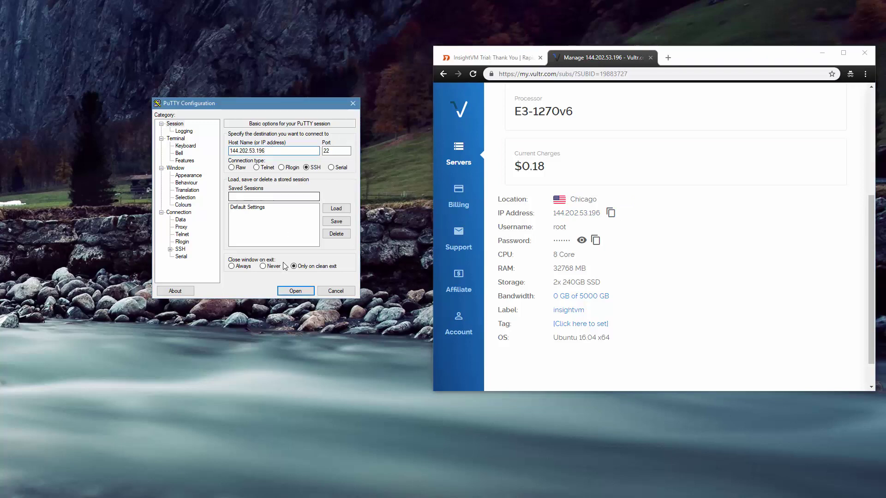
click(295, 291)
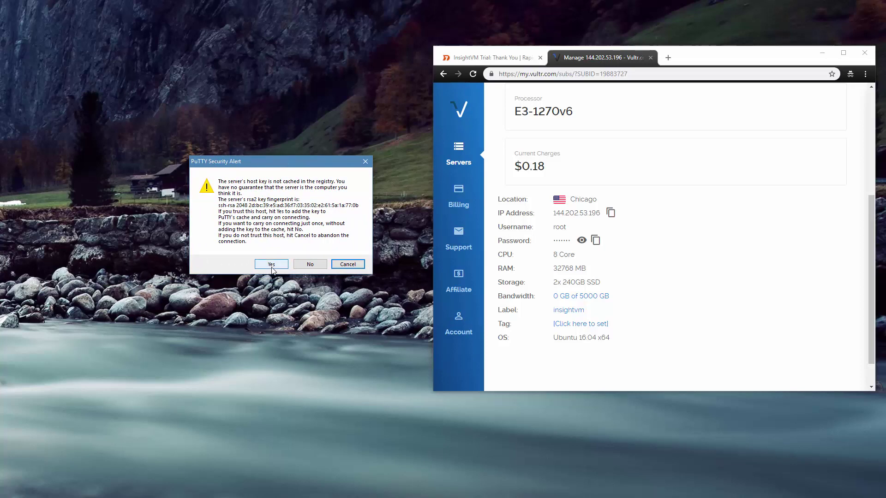
click(272, 267)
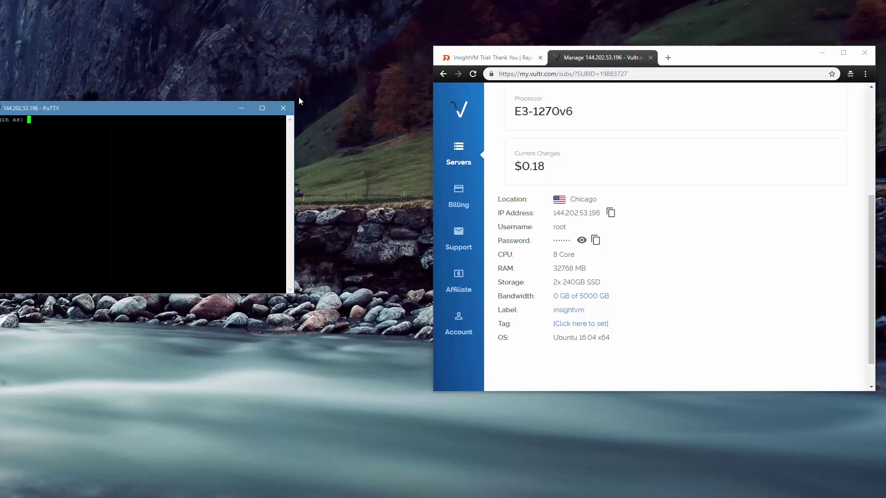
- Log in as root using the username and password copied from the Vultr page
double_click(559, 226)
key(ctrl+c)
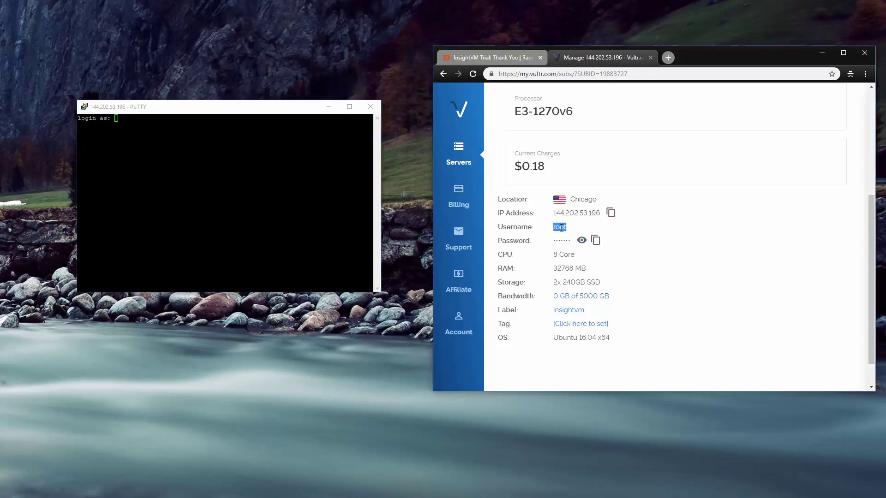
key(alt+Tab)
key(shift+Insert)
key(Return)
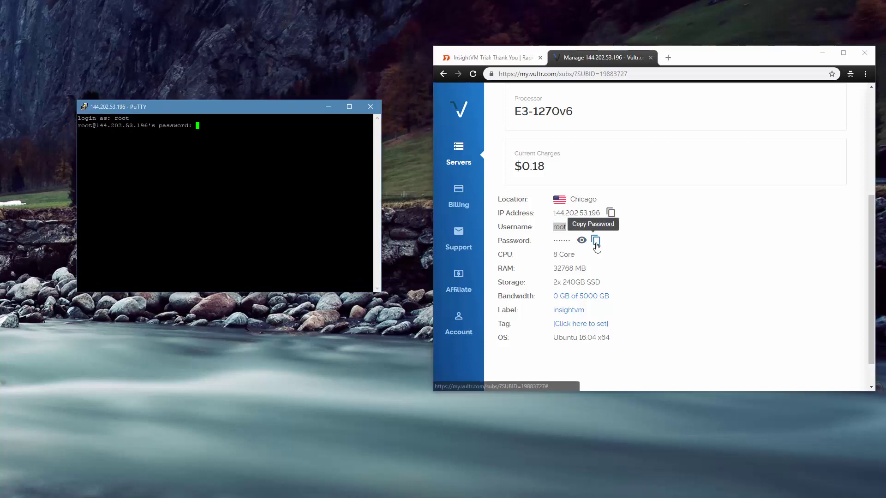
click(595, 239)
key(alt+Tab)
key(shift+Insert)
key(Return)
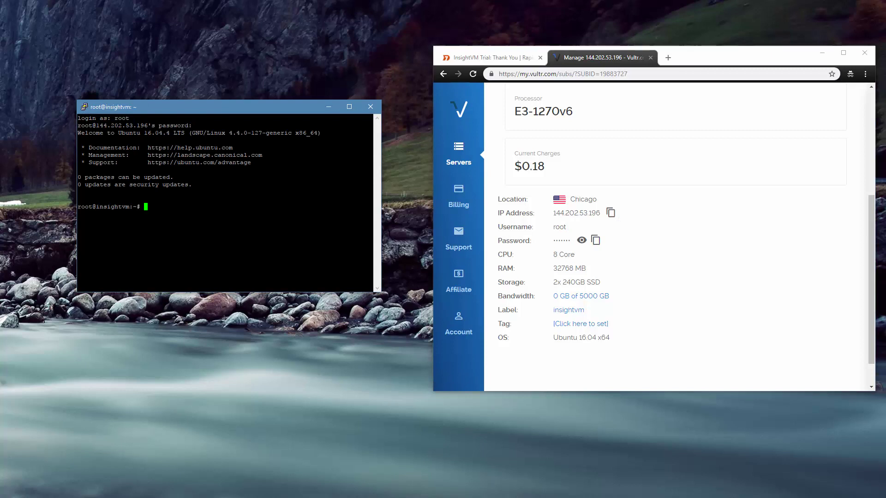
- Download the Rapid7Setup-Linux64.bin installer onto the server with wget
key(alt+Tab)
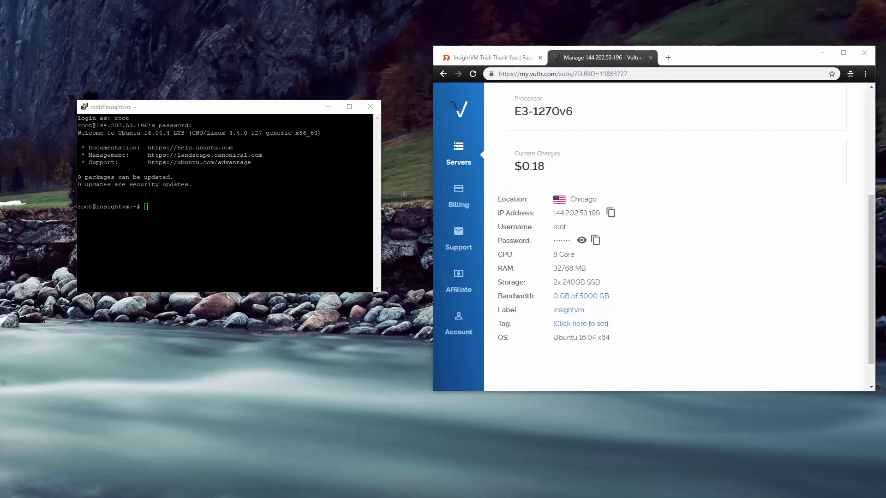
key(alt+Tab)
text(wget)
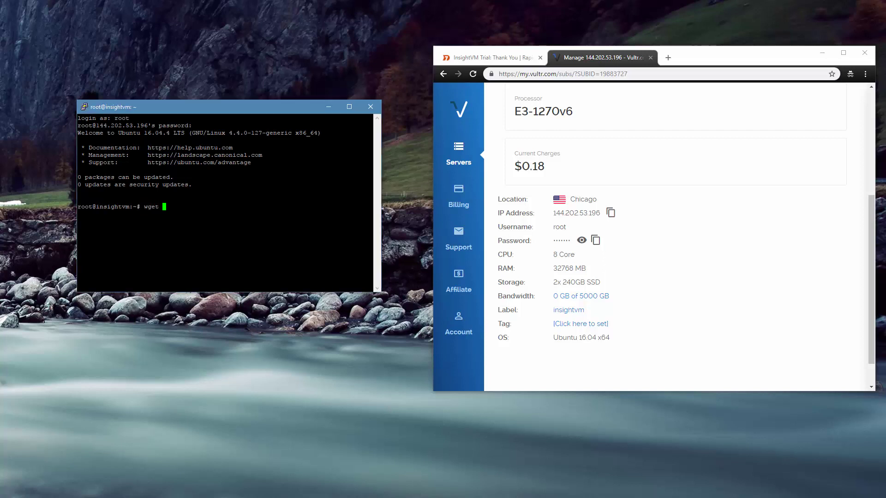
key(shift+Insert)
key(Return)
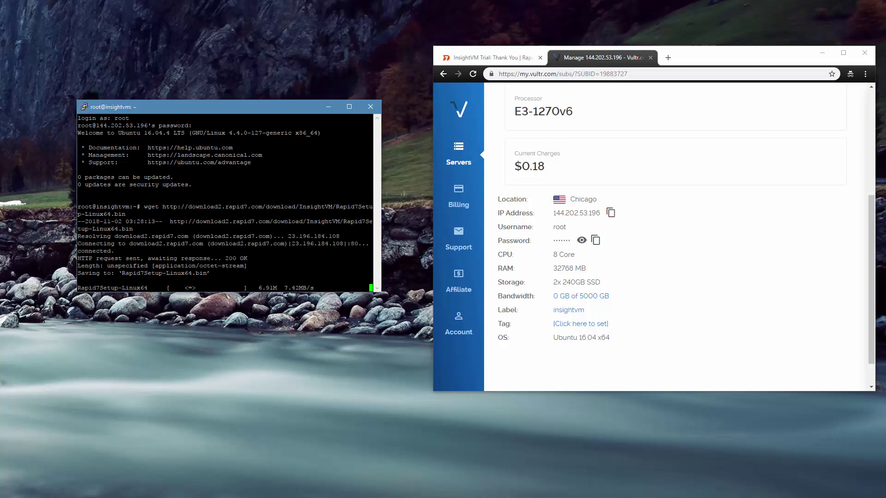
- Download the Rapid7Setup-Linux64.bin.md5sum checksum file with wget
key(alt+Tab)
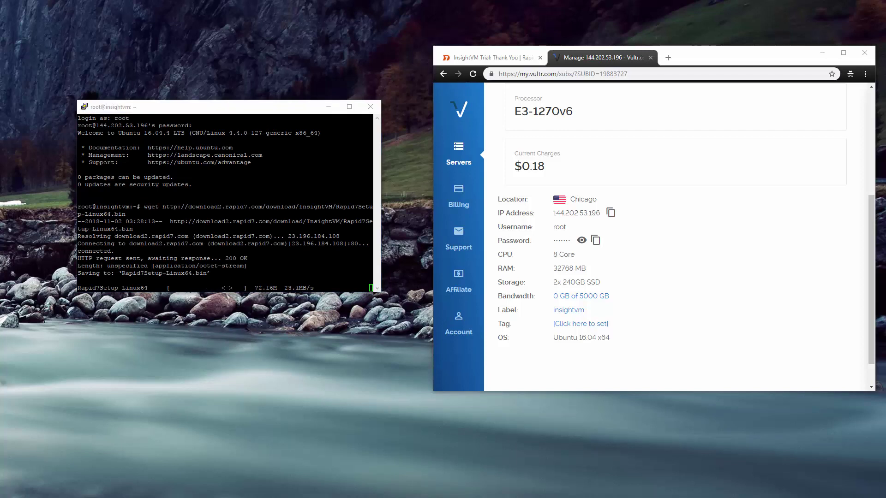
key(alt+Tab)
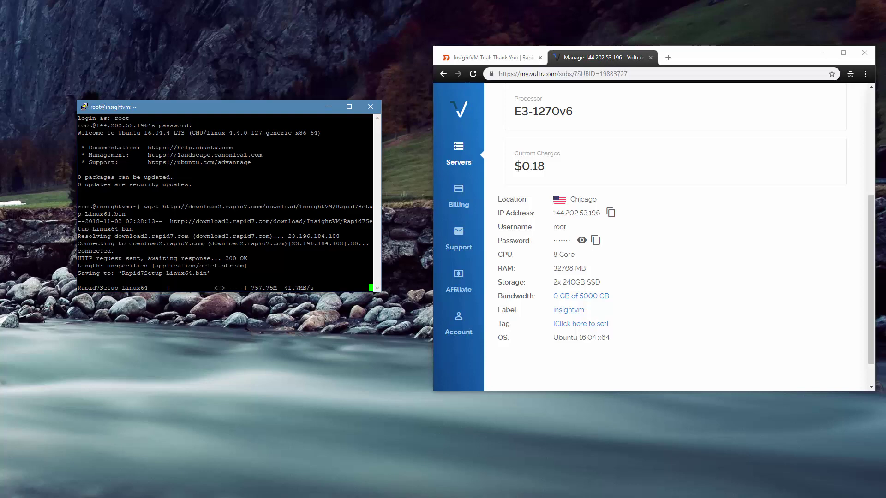
text(wget)
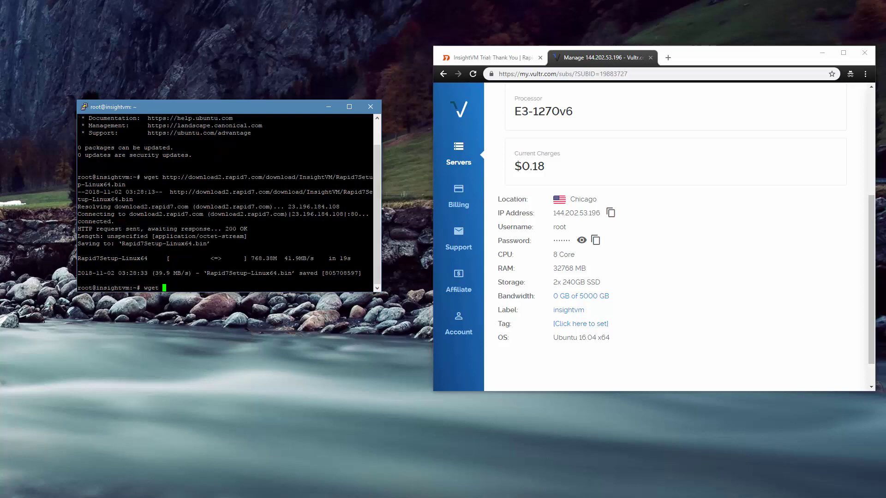
key(shift+Insert)
key(Return)
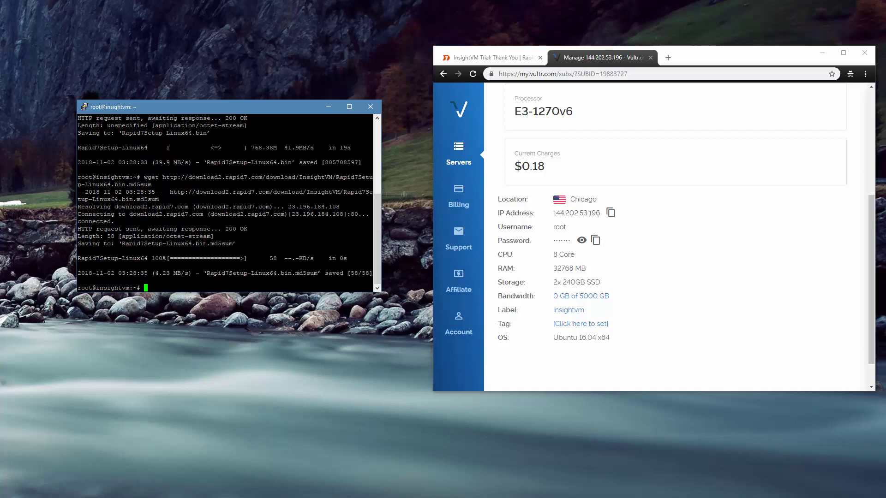
key(alt+Tab)
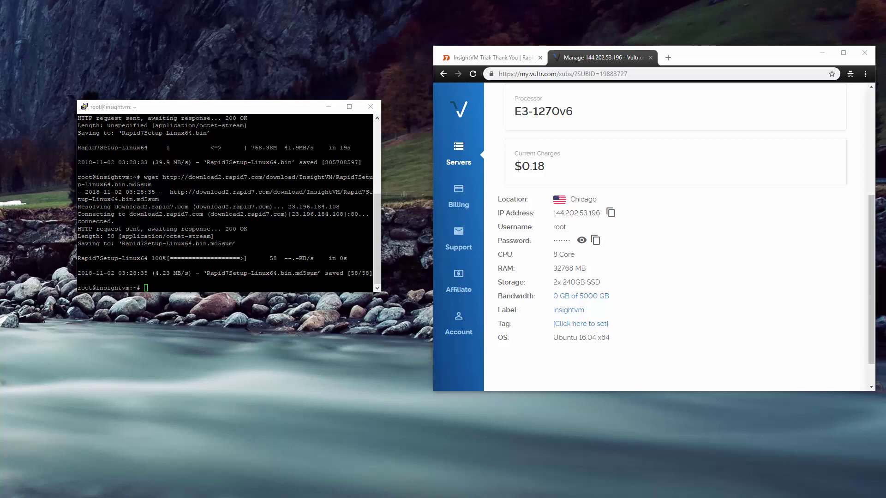
- List the files and run md5sum -c Rapid7Setup-Linux64.bin.md5sum, confirming the installer reports OK
key(alt+Tab)
text(ls)
key(Return)
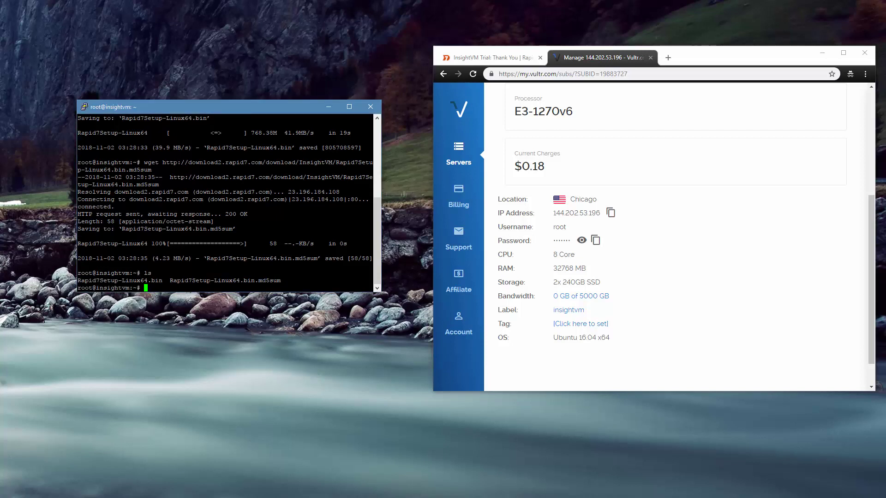
text(md5sum -c Rap)
key(Tab)
text(.m)
key(Tab)
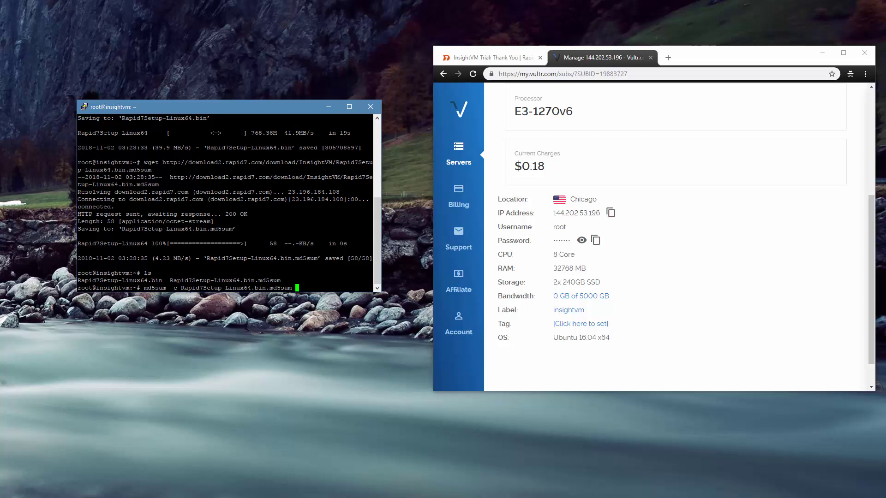
key(Return)
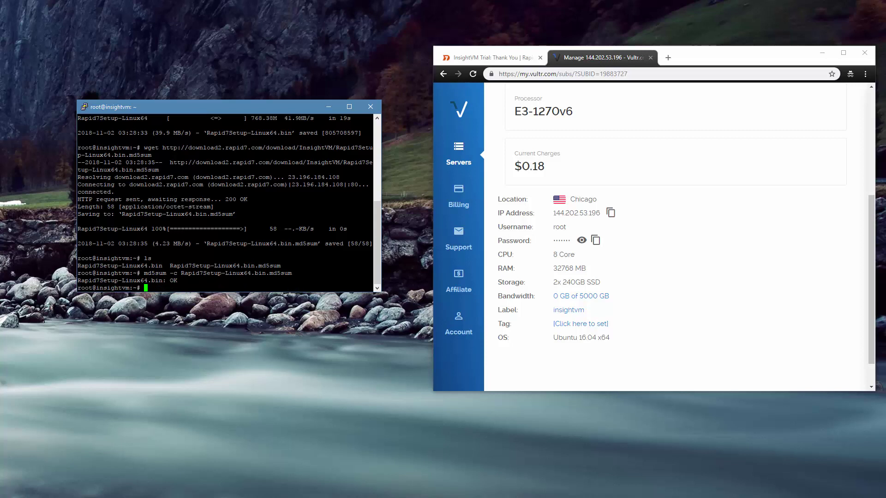
drag(372, 281, 79, 280)
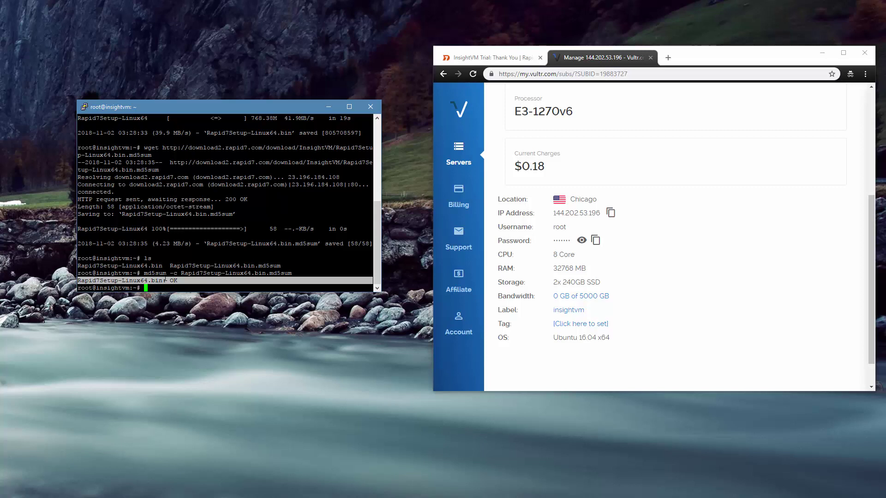
click(165, 278)
key(alt+Tab)
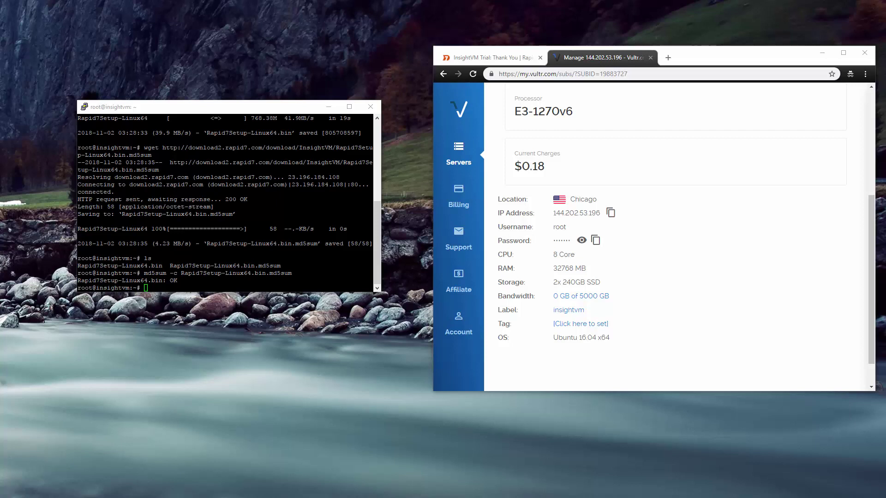
- List the files and try chmod on Rapid7Setup-Linux64.bin, which fails with a missing operand
key(alt+Tab)
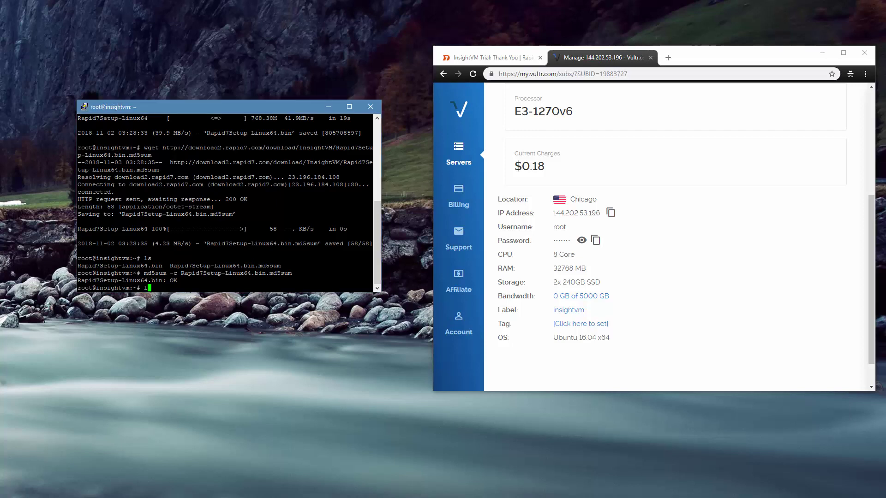
text(ls)
key(Return)
text(chmo)
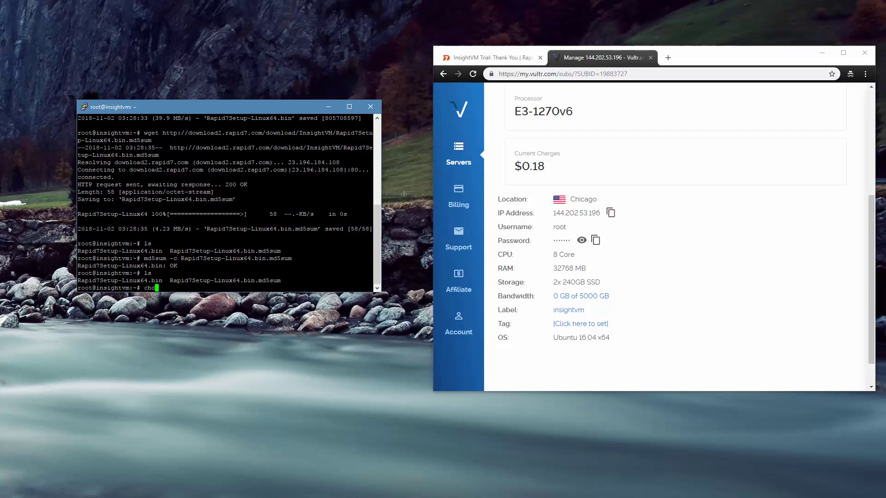
text(d Rapi)
key(Tab)
key(Return)
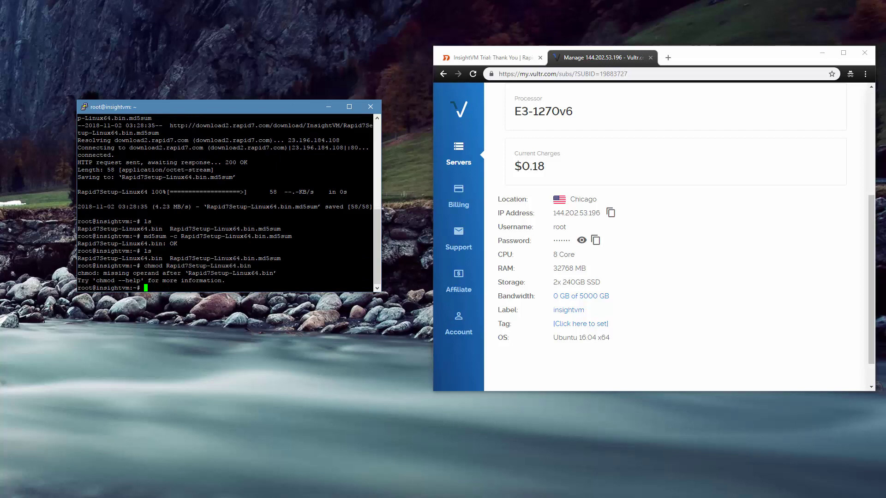
- Fix the command to chmod +x Rapid7Setup-Linux64.bin, then launch ./Rapid7Setup-Linux64.bin
key(Up)
key(Down)
key(Up)
key(Left)
key(Left)
key(Left)
key(Left)
key(Left)
key(Left)
key(Left)
key(Left)
key(Left)
key(Left)
key(Left)
key(Left)
key(Left)
key(Left)
key(Left)
key(Left)
key(Left)
key(Left)
key(Left)
key(Left)
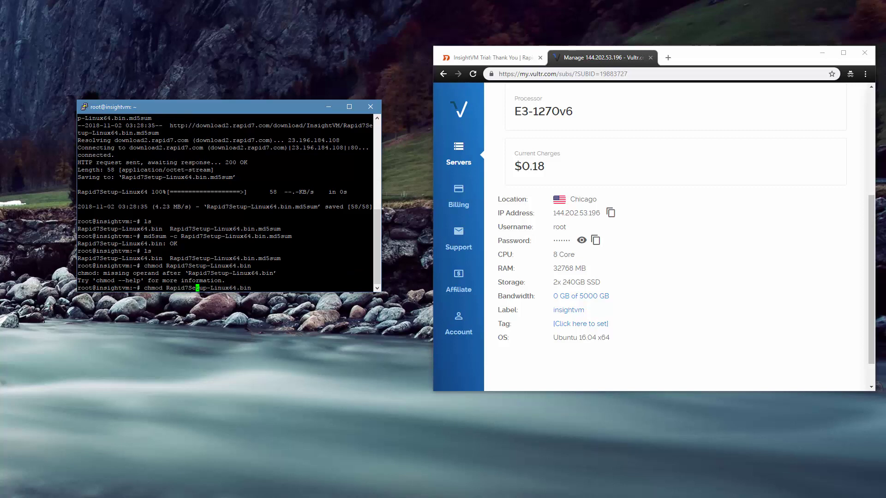
text(+x)
key(Return)
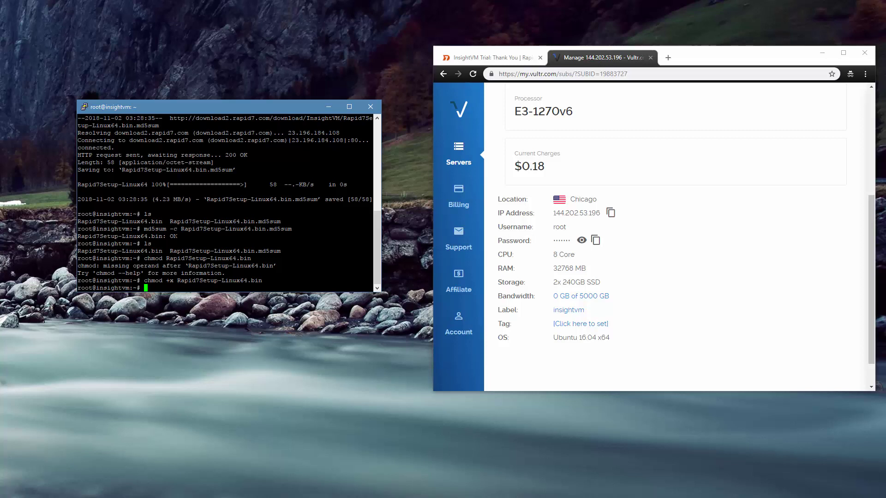
text(./Rapid7Setup-Linux64.bin)
key(Return)
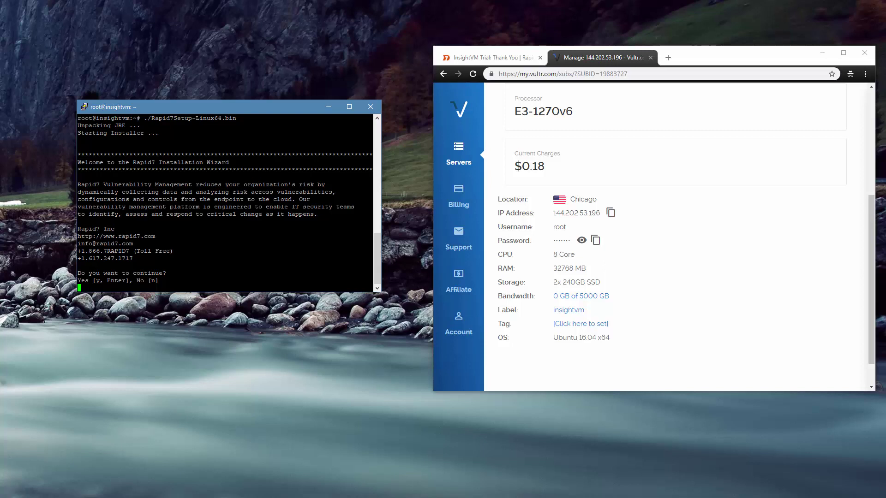
- Choose the console with local scan engine, default install path and default database port 5432
text(y)
key(Return)
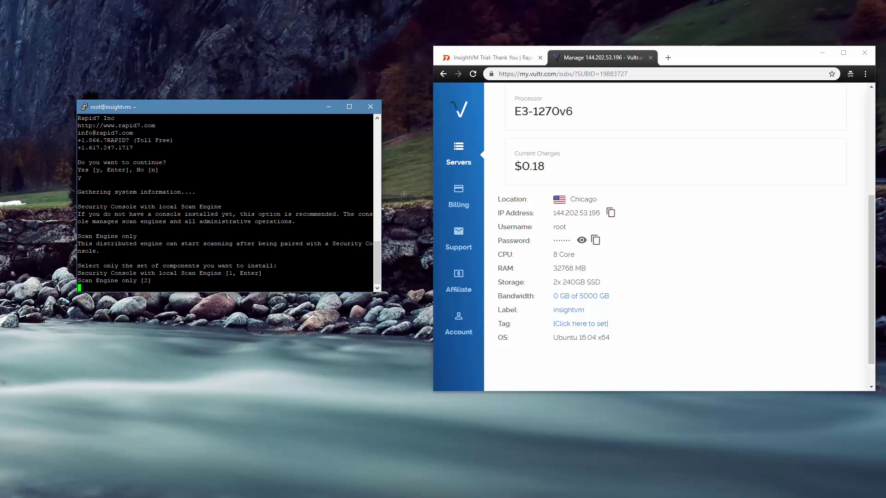
text(1)
key(Return)
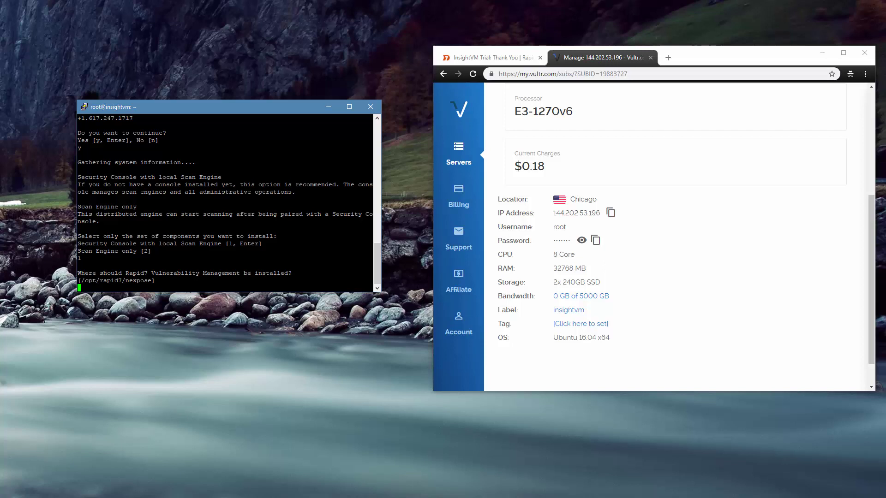
key(Return)
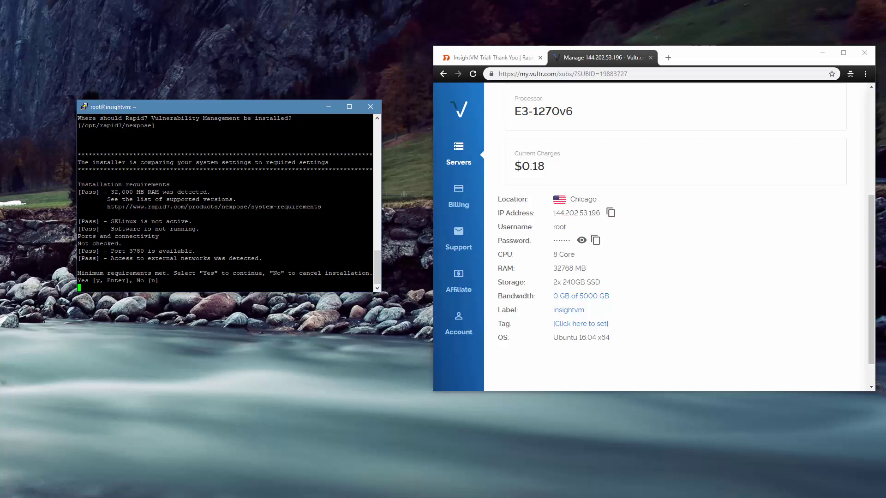
text(y)
key(Return)
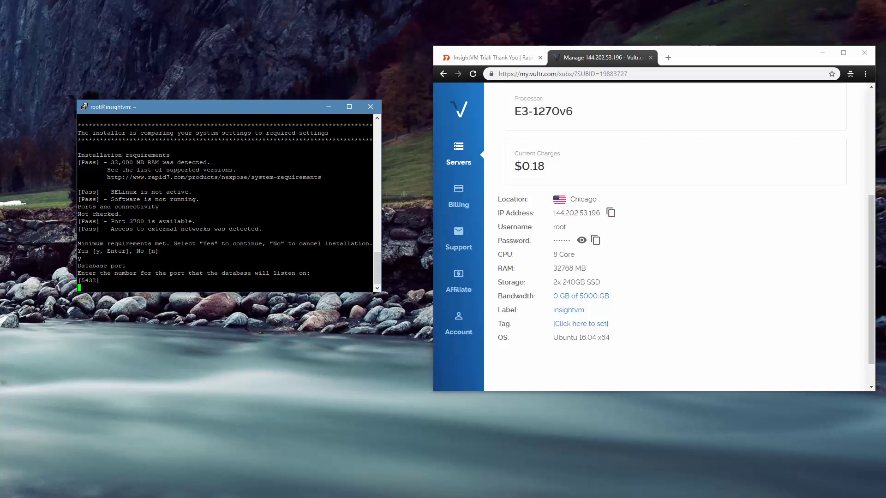
key(Return)
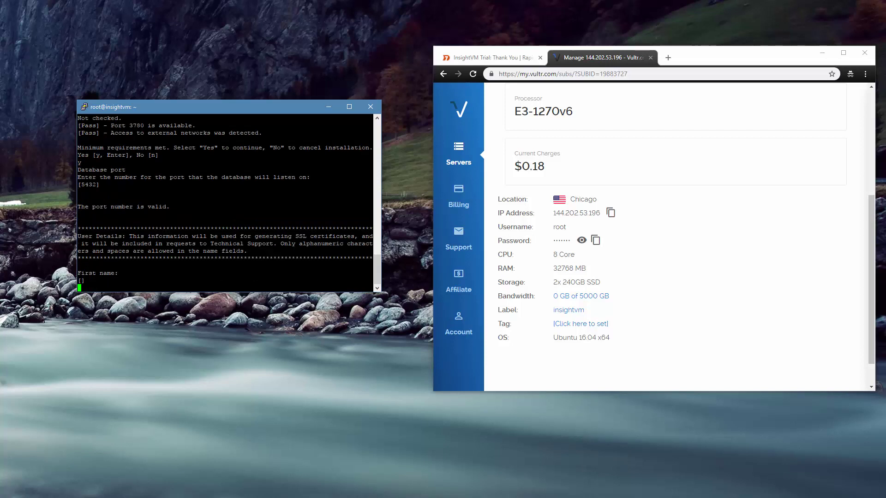
- Enter contact details: first name Analyst, last name Department, company Testing
text(Analyst)
key(Return)
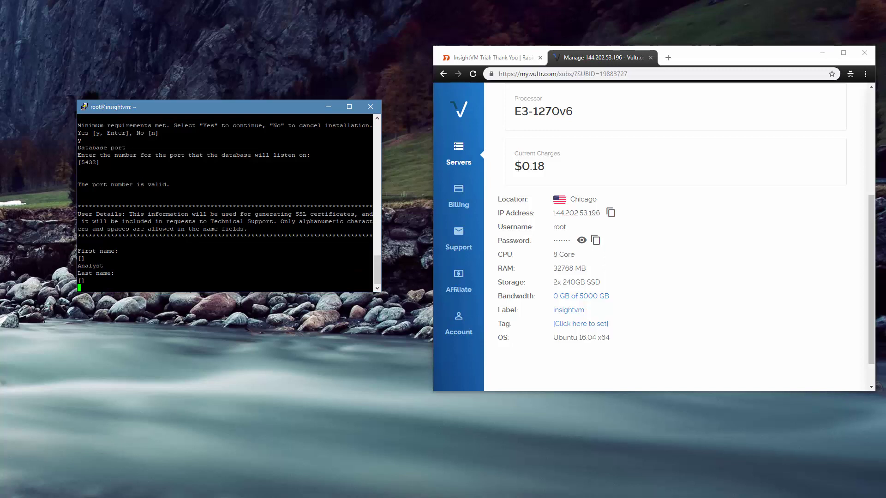
text(Department)
key(Return)
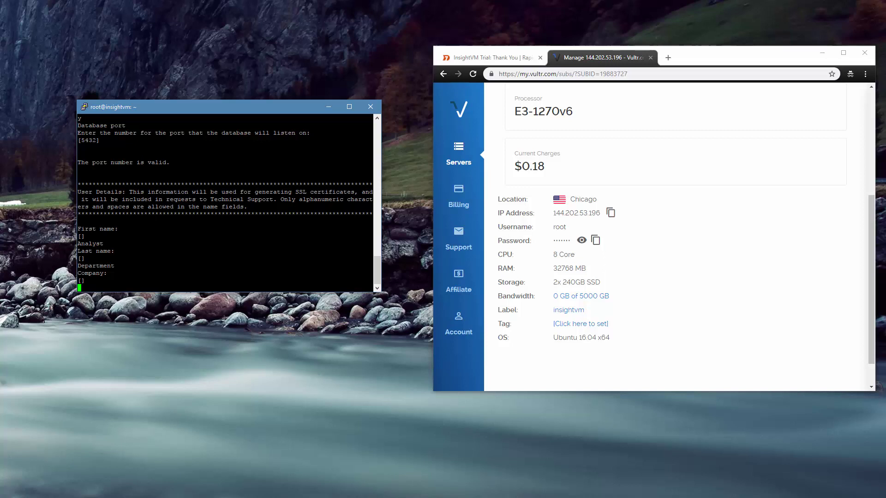
text(Testing)
key(Return)
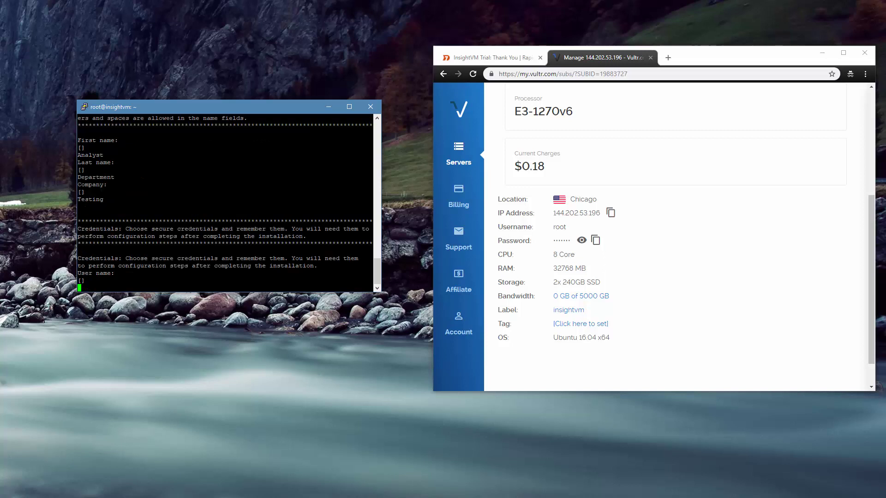
- Set console user 'nobody' with a password, skip password reset and decline auto-start
text(nobody)
key(Return)
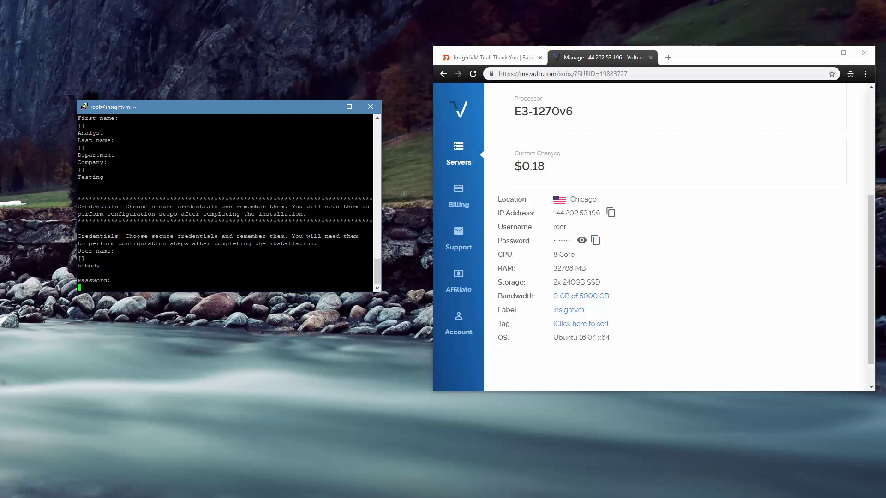
key(Return)
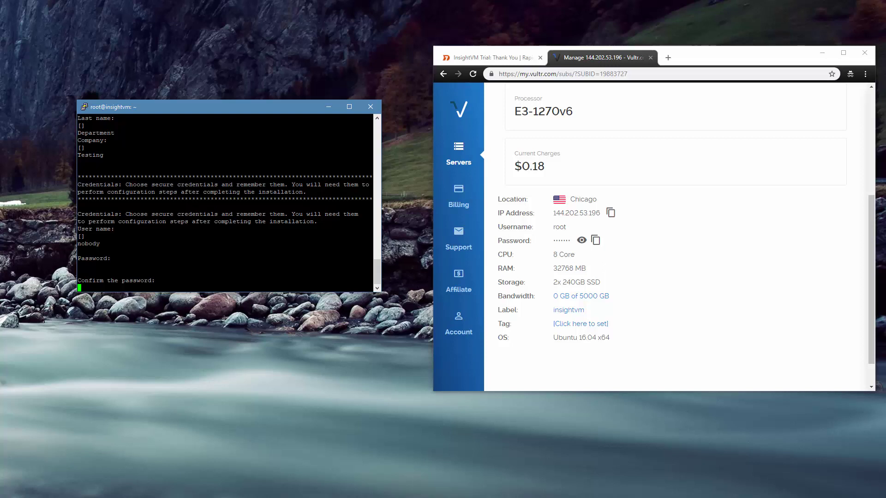
key(Return)
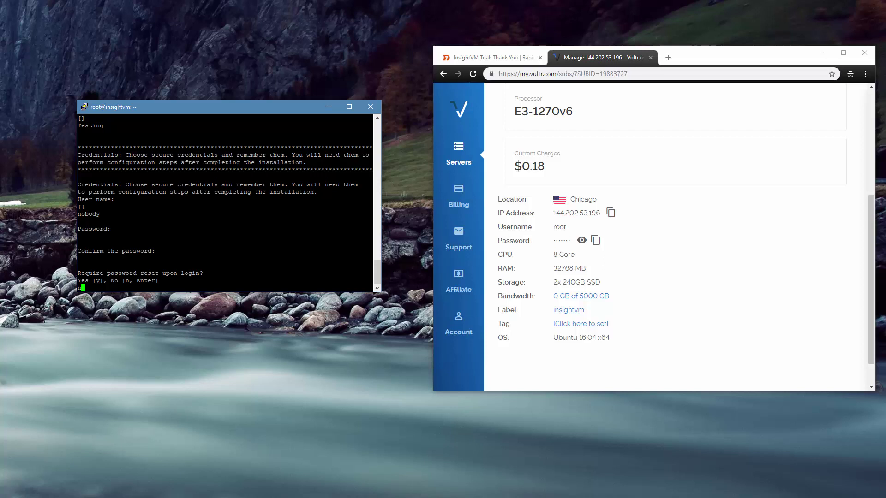
key(Return)
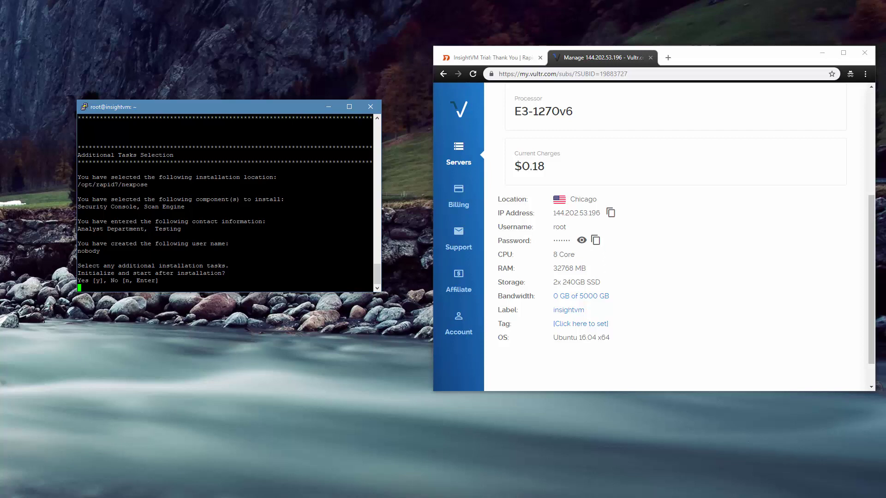
text(n)
key(Return)
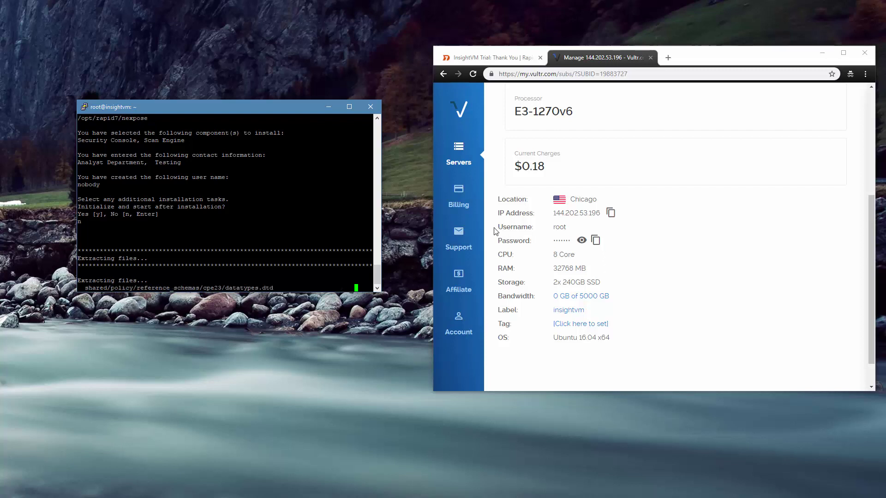
- Finish the installer and run 'sudo systemctl start nexposeconsole.service' at the root prompt
click(610, 213)
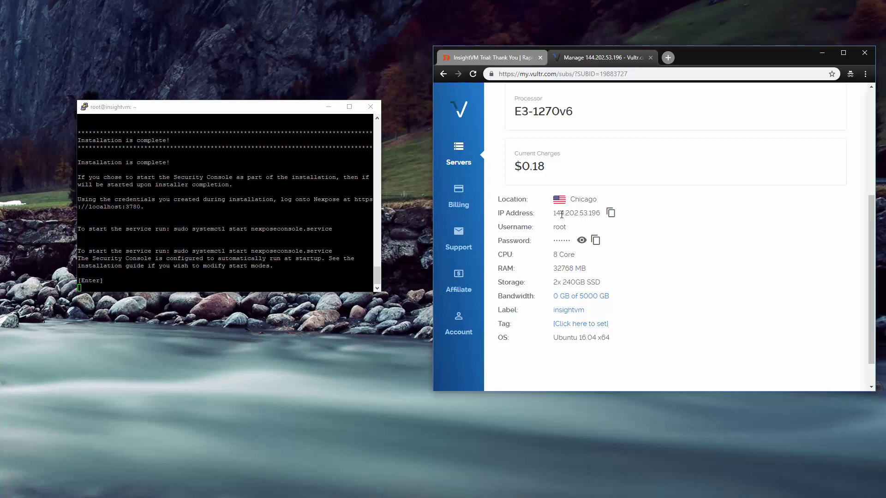
key(alt+Tab)
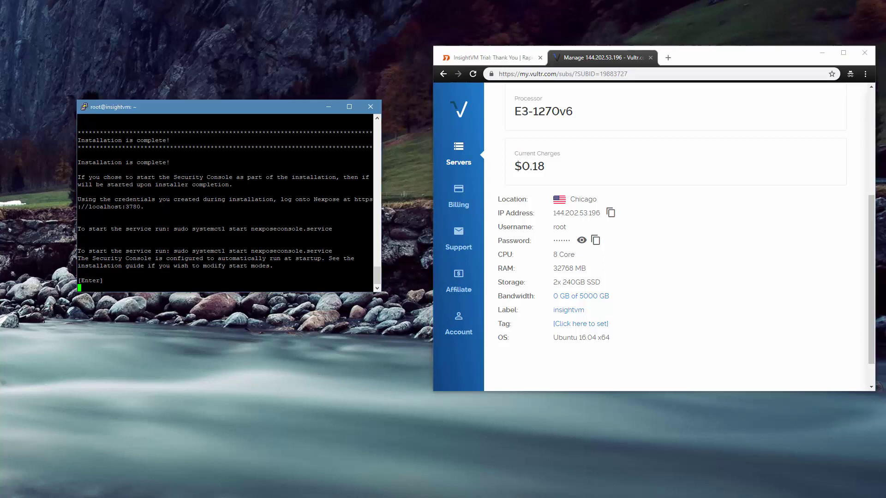
key(Return)
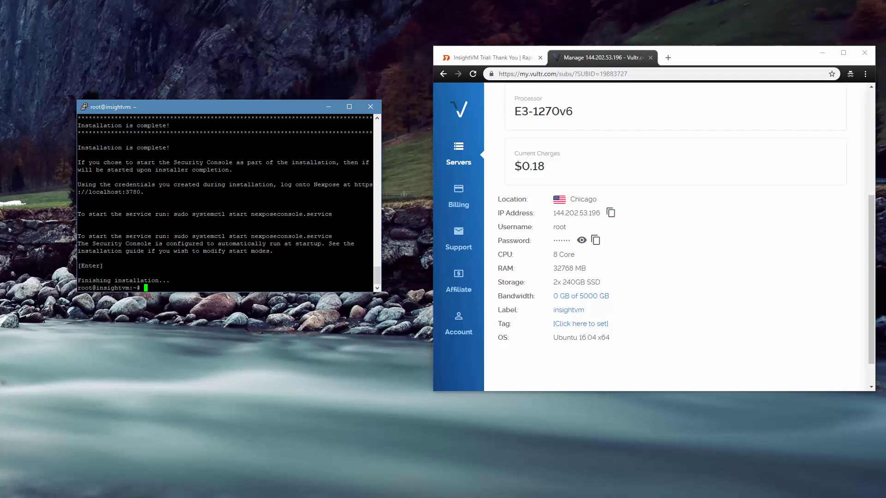
drag(173, 236, 185, 237)
click(175, 236)
drag(174, 236, 332, 236)
right_click(330, 237)
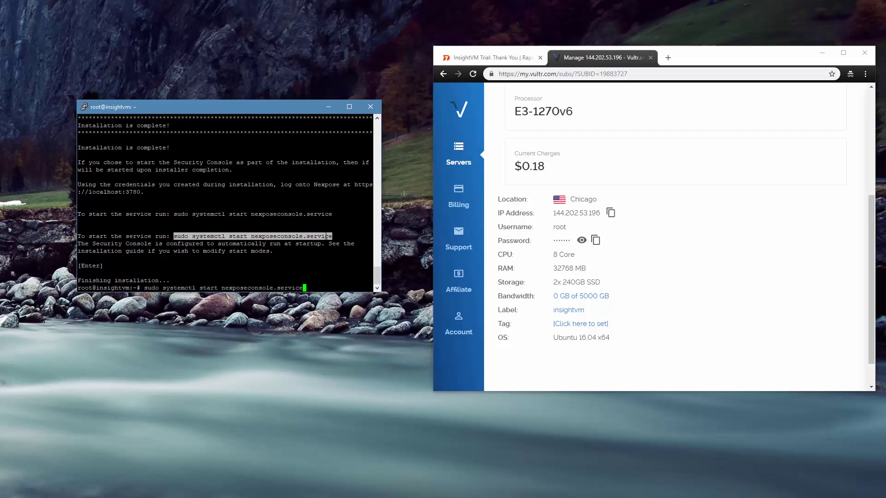
key(Return)
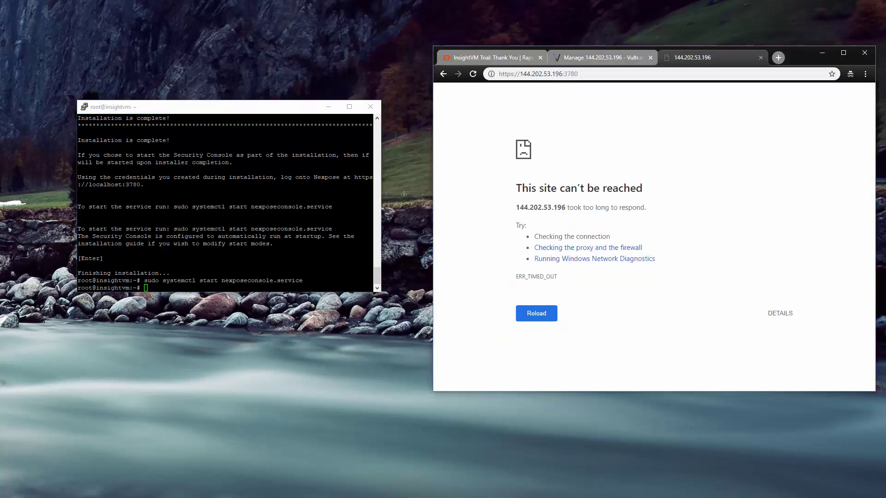
- Bypass the certificate warning for 144.202.53.196:3780 and wait for the console to initialize
key(alt+Tab)
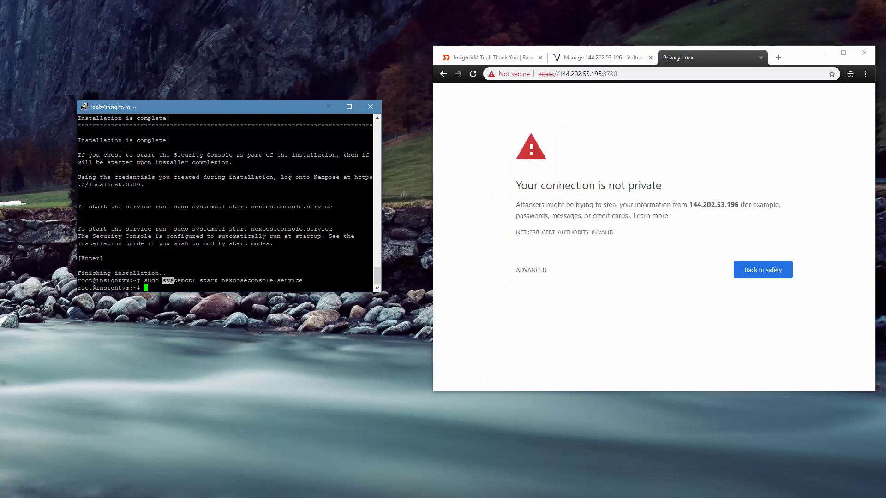
click(527, 272)
click(536, 342)
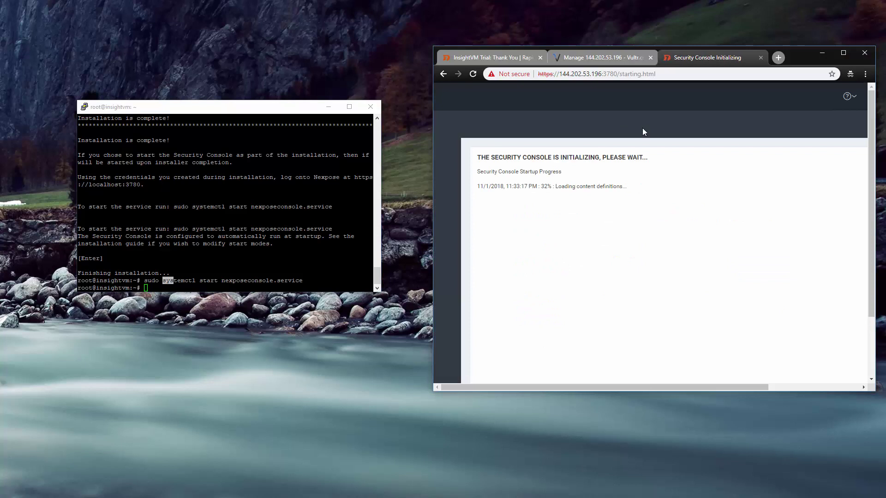
drag(433, 391, 228, 477)
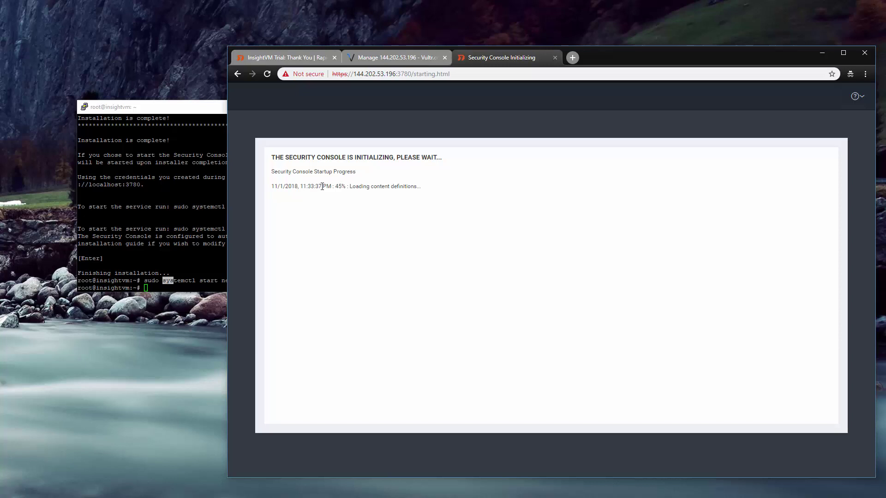
click(395, 74)
click(398, 74)
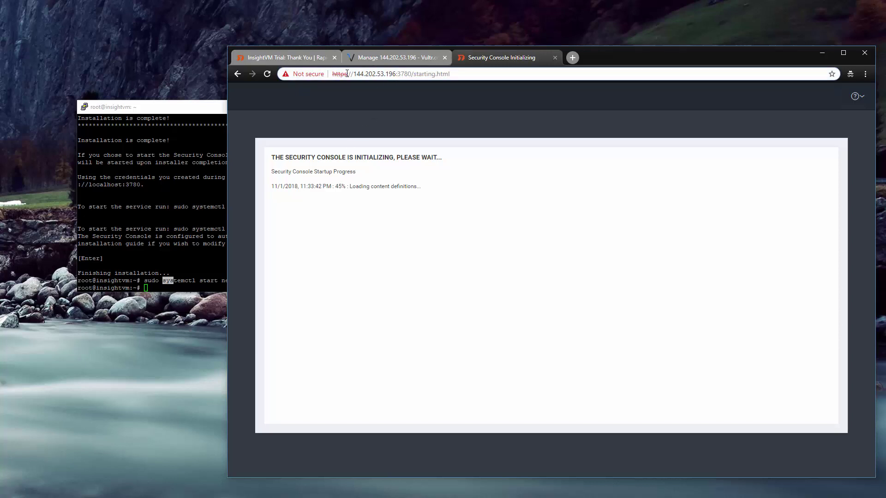
drag(352, 74, 411, 80)
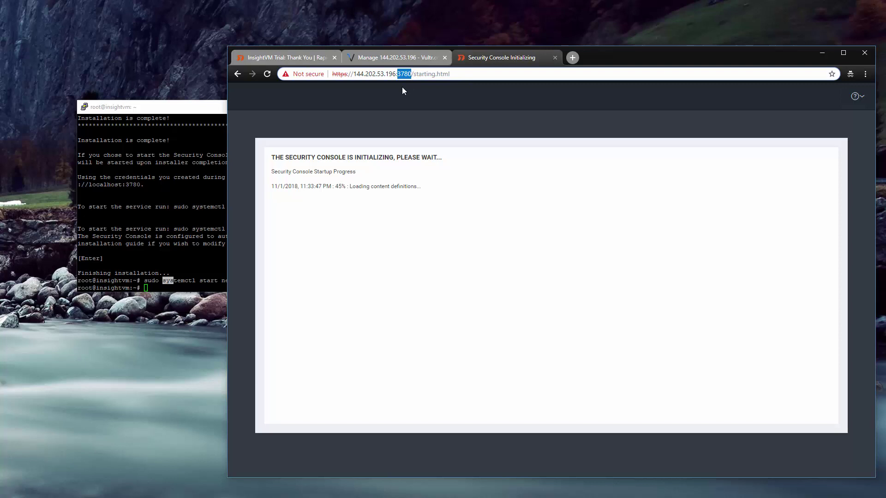
key(alt+Tab)
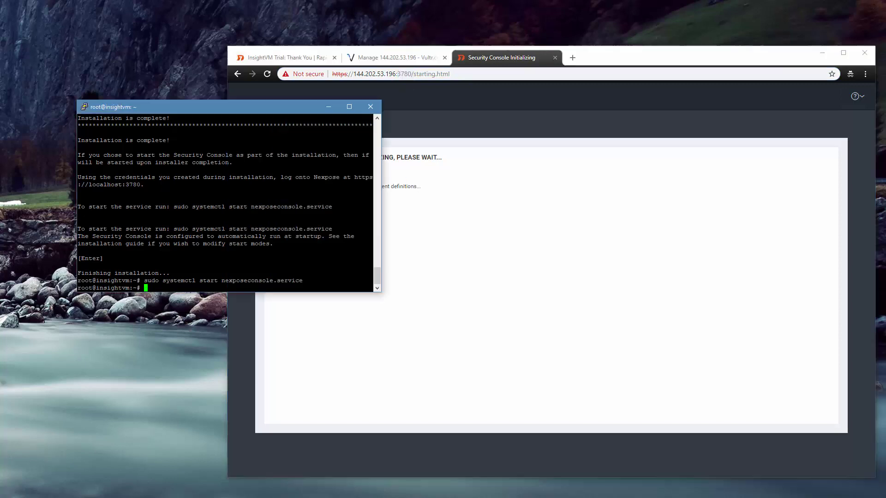
drag(165, 281, 303, 281)
click(303, 282)
click(412, 278)
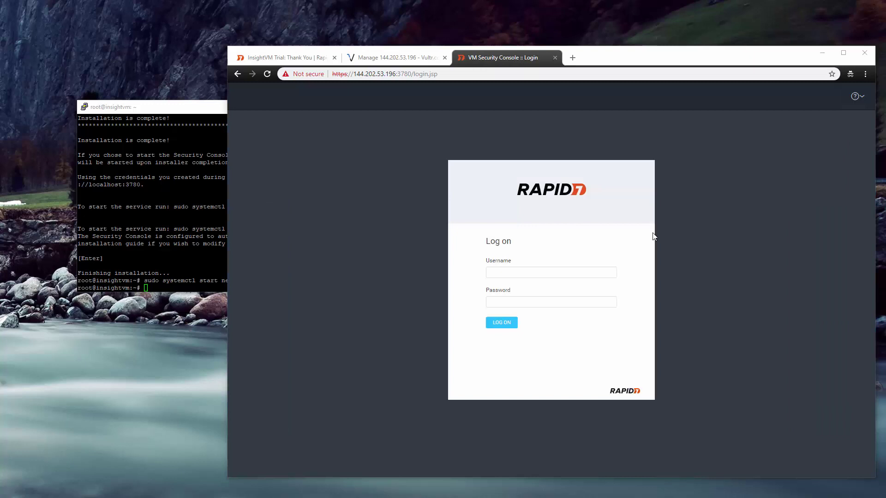
- Log on to the Security Console as user 'nobody' with the console password
click(539, 271)
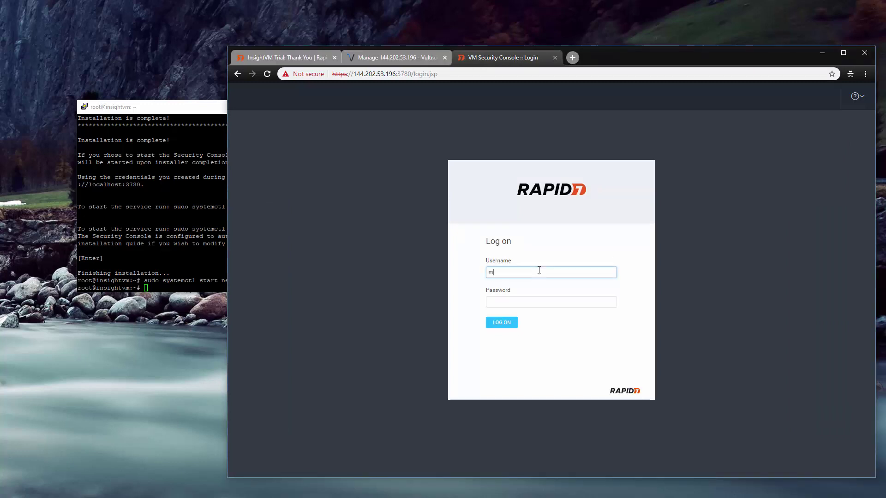
text(nobody)
key(Tab)
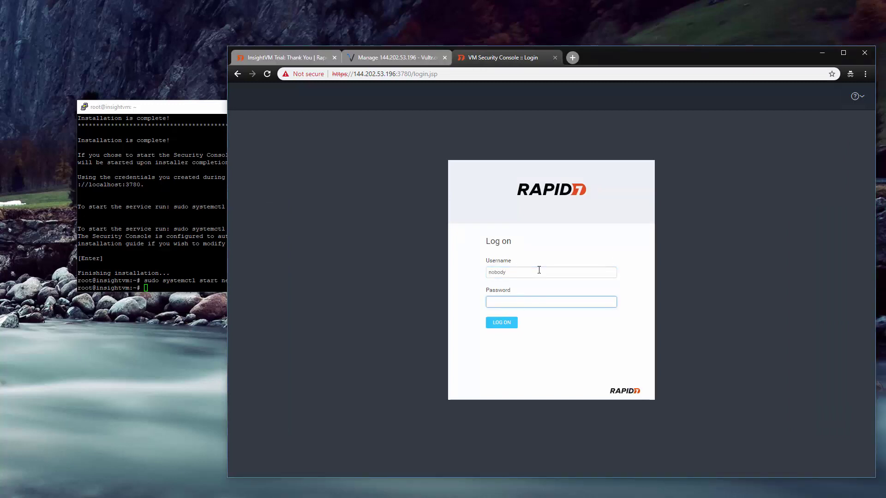
text(************)
key(Return)
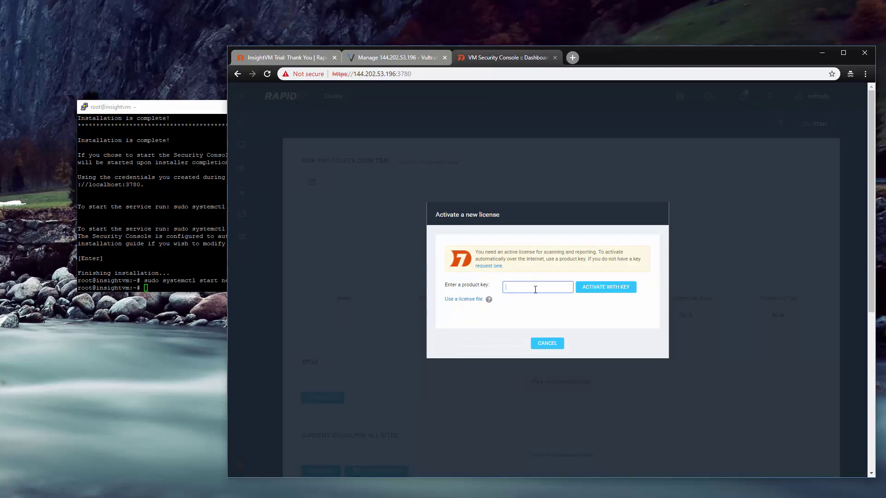
key(alt+Tab)
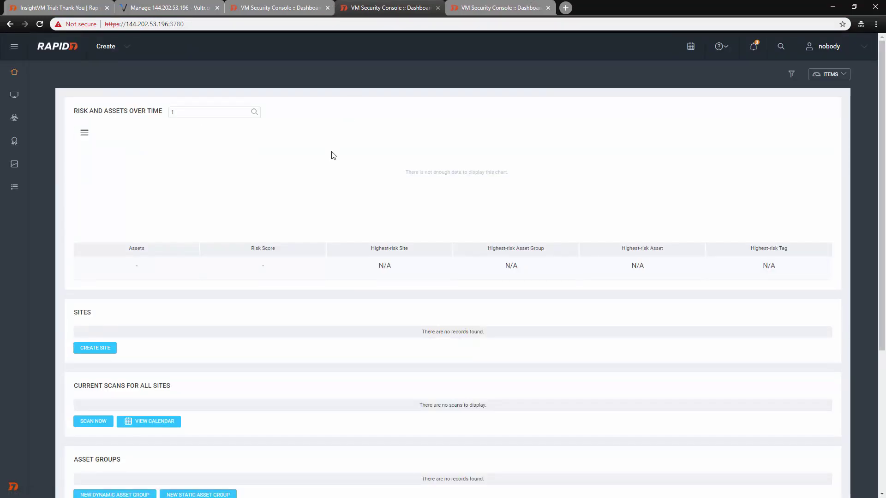
- Wait for license activation to complete, then view the empty dashboard
click(272, 10)
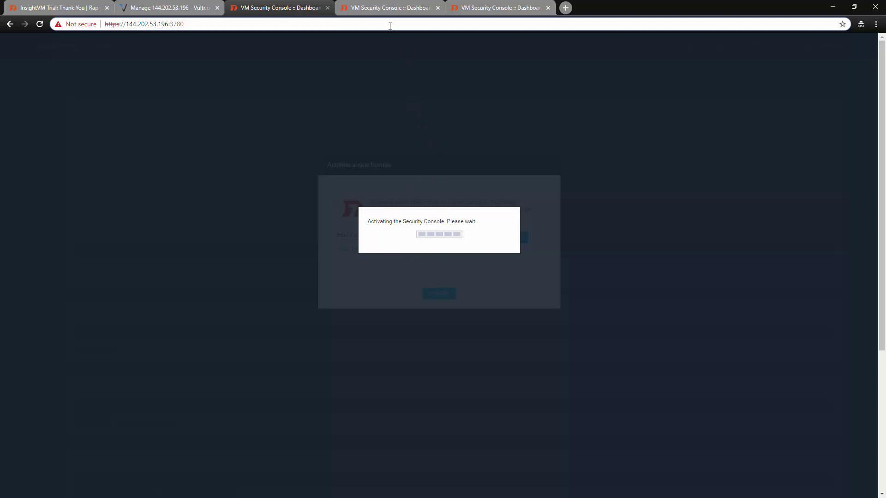
click(388, 9)
click(272, 6)
click(388, 8)
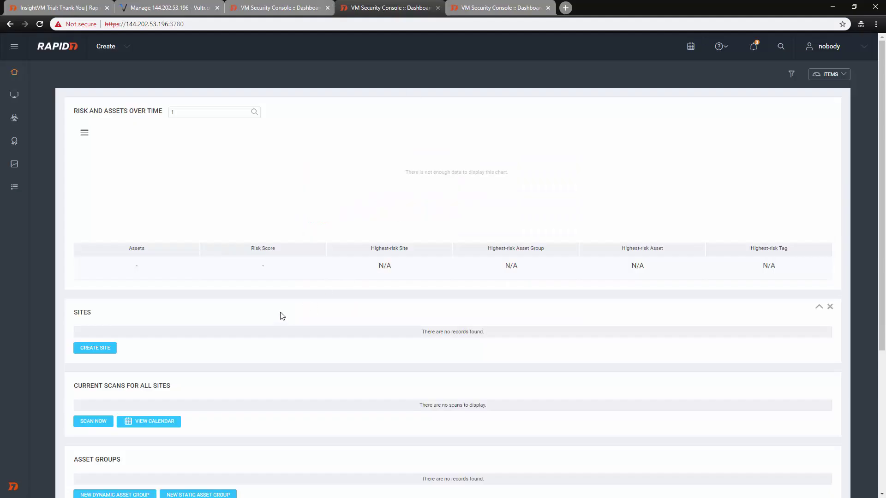
scroll(240, 290, down, 3)
scroll(249, 265, up, 3)
- Open User preferences, dismiss the activation prompt, and review Site Access and Asset Group Access
click(835, 50)
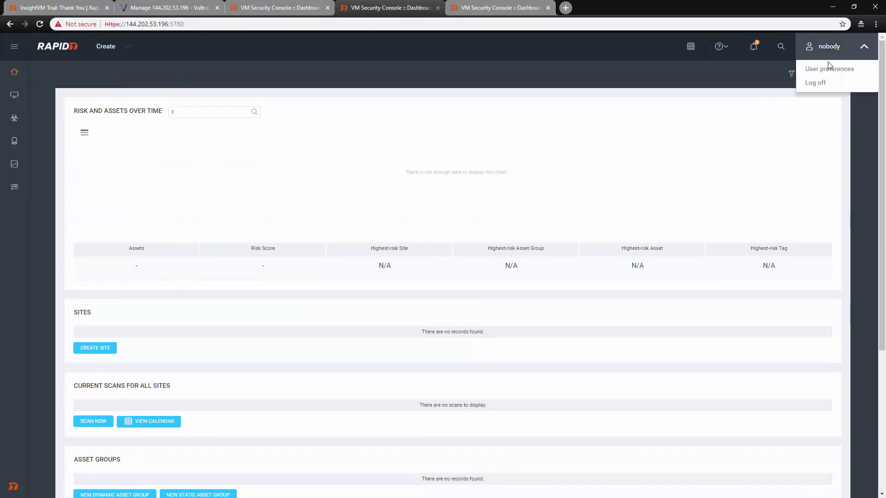
click(821, 70)
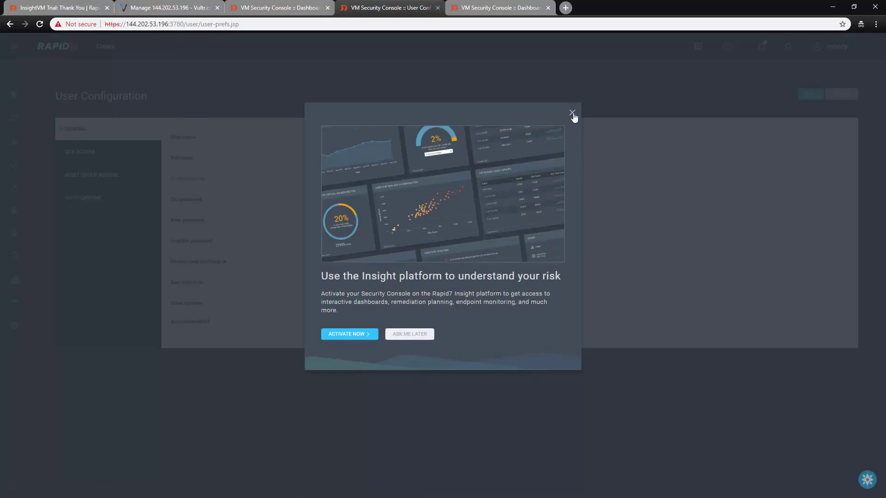
click(572, 113)
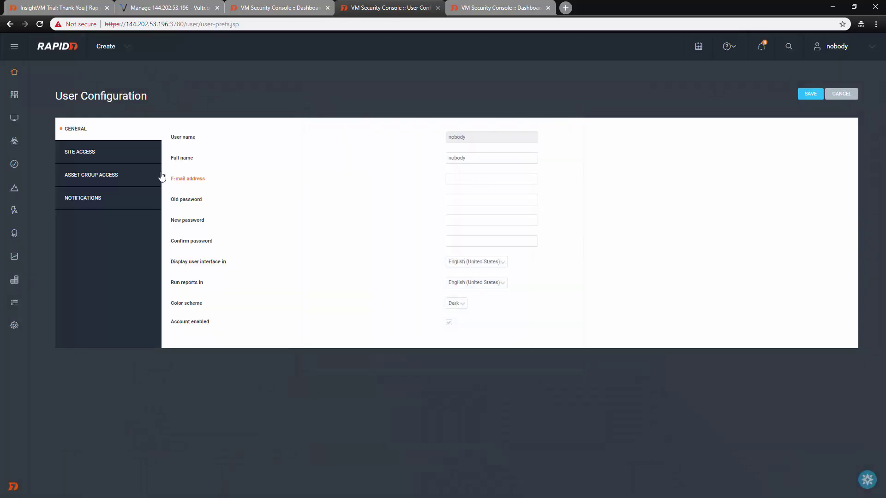
click(85, 155)
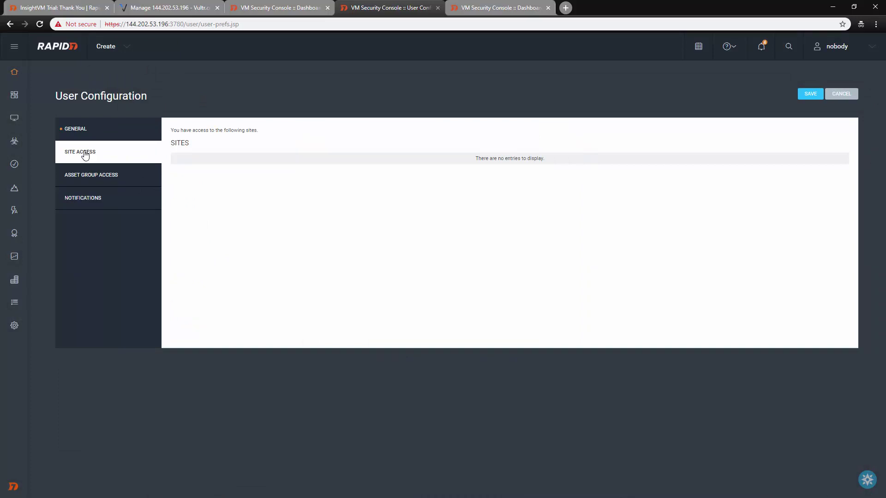
click(102, 180)
- Toggle the content update and cloud connectivity notifications off and back on
click(94, 200)
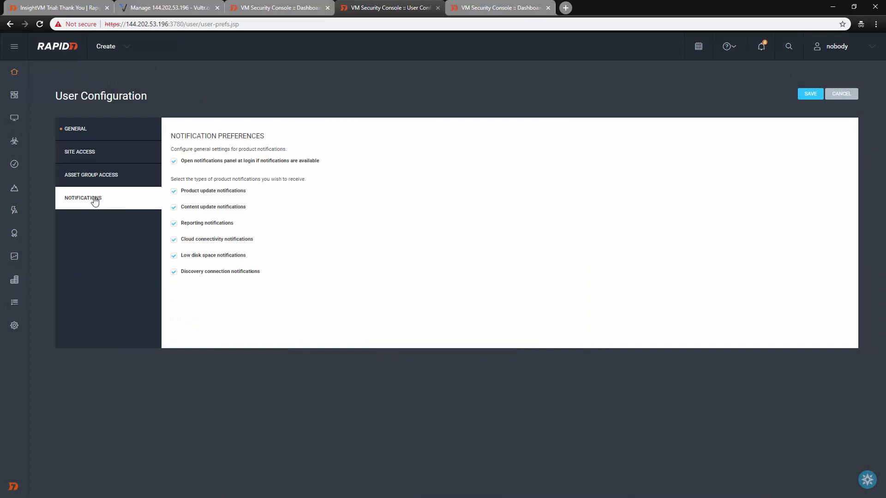
click(195, 207)
click(201, 240)
click(207, 208)
click(193, 240)
- Leave user settings unsaved, then dismiss the dashboard tip, getting-started guide and Insight activation dialog
click(847, 96)
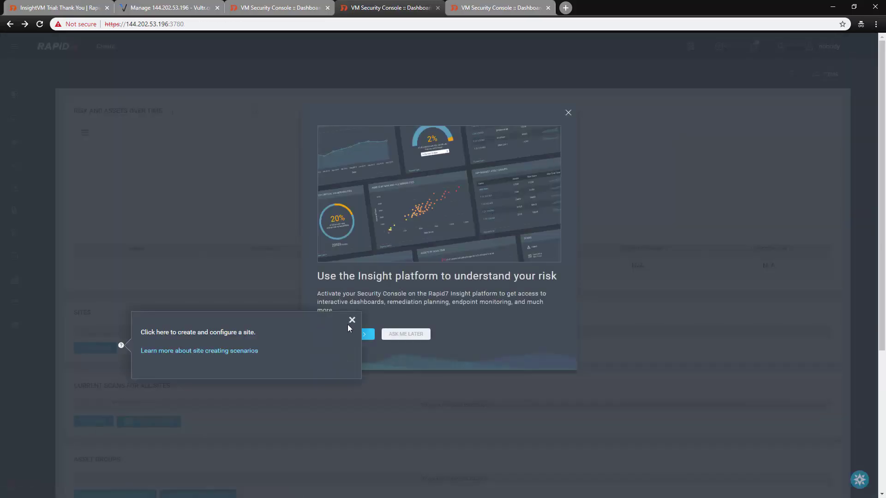
click(352, 319)
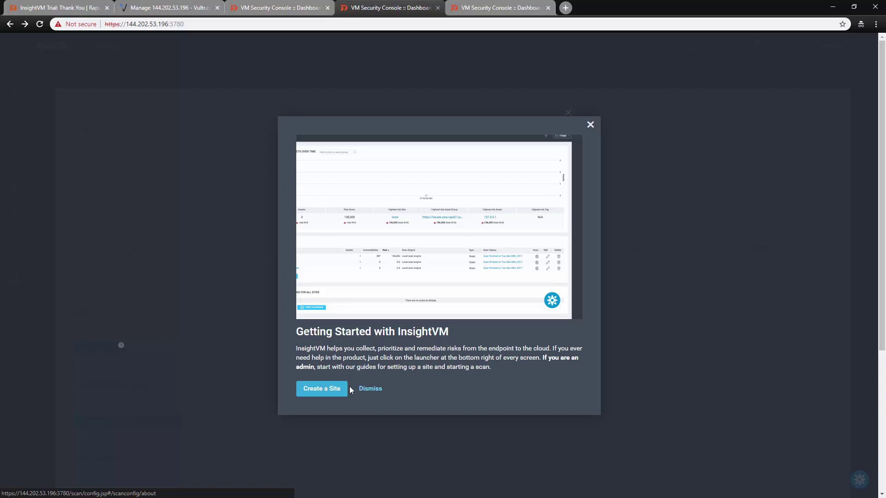
click(378, 388)
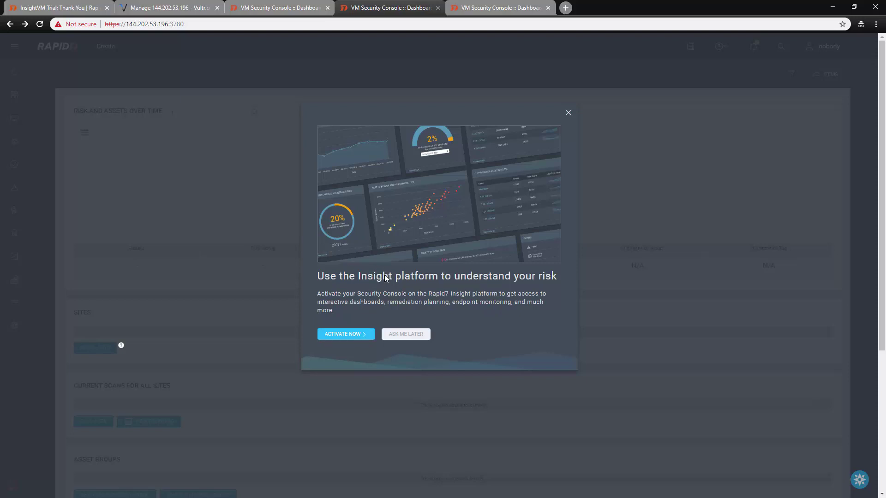
click(347, 336)
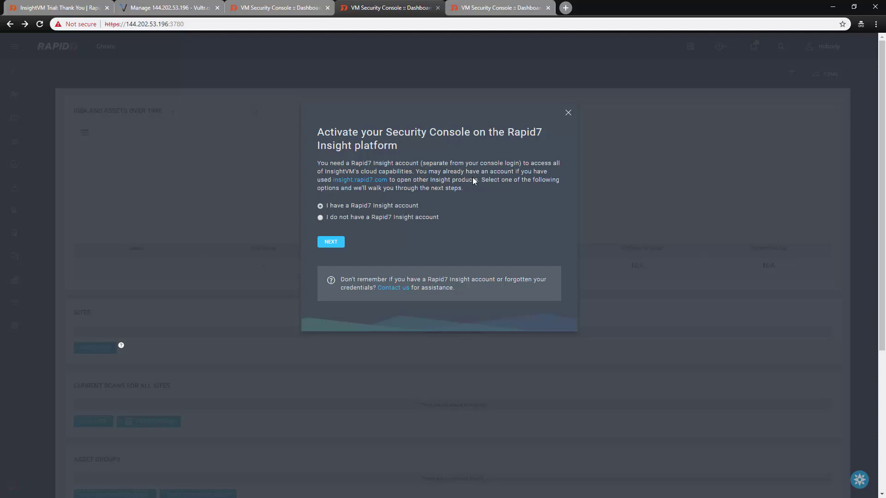
click(568, 114)
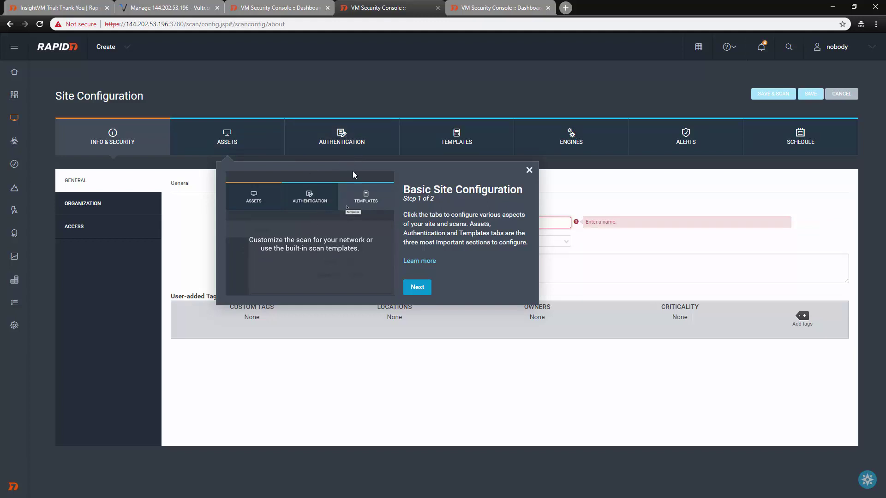
- Close the site setup tour and the discovery connection help
click(418, 288)
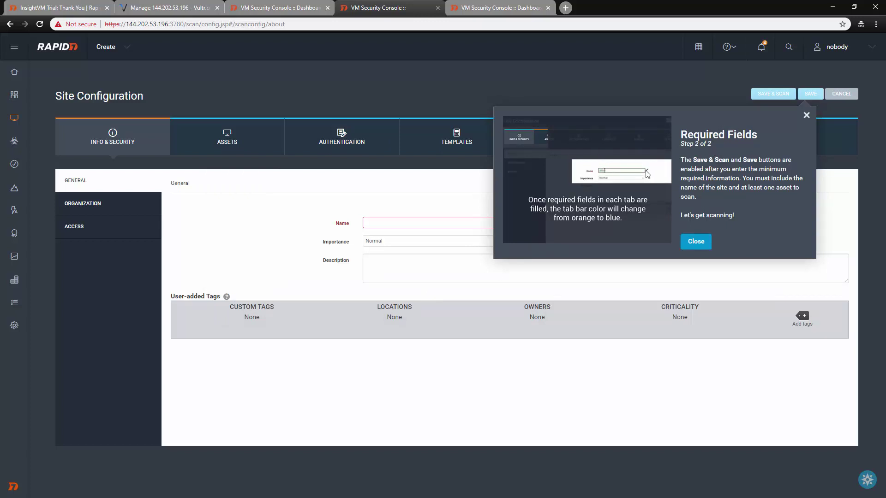
click(695, 241)
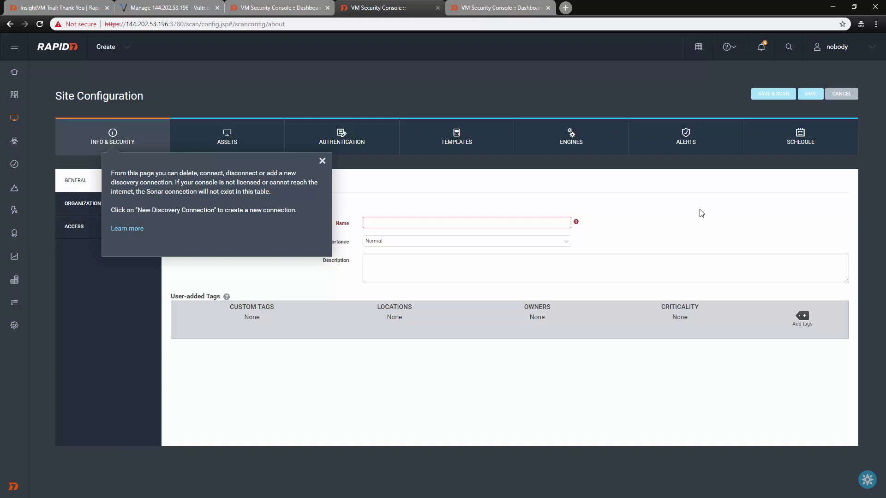
click(322, 161)
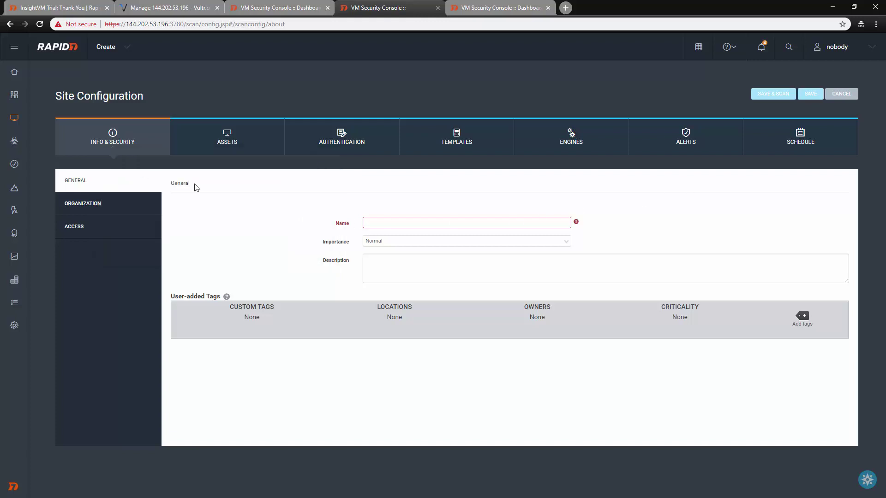
- Name the new site 'Example' with Normal importance and move to its Assets settings
click(415, 225)
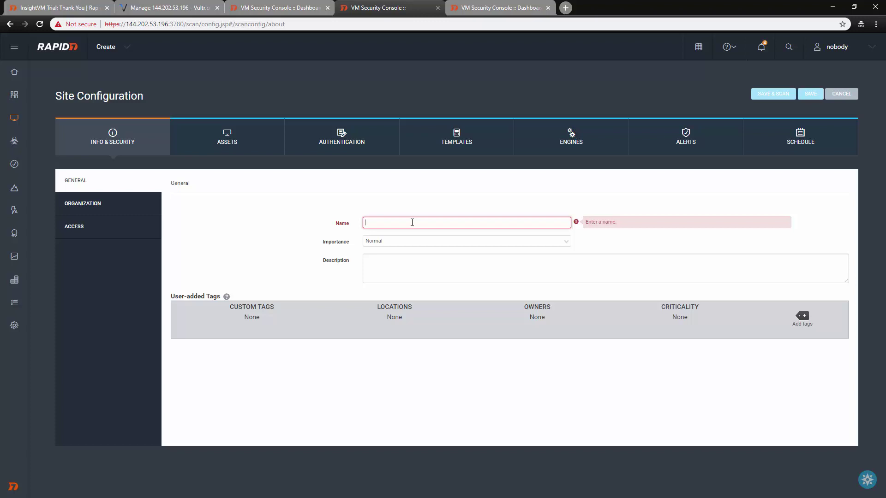
text(Example)
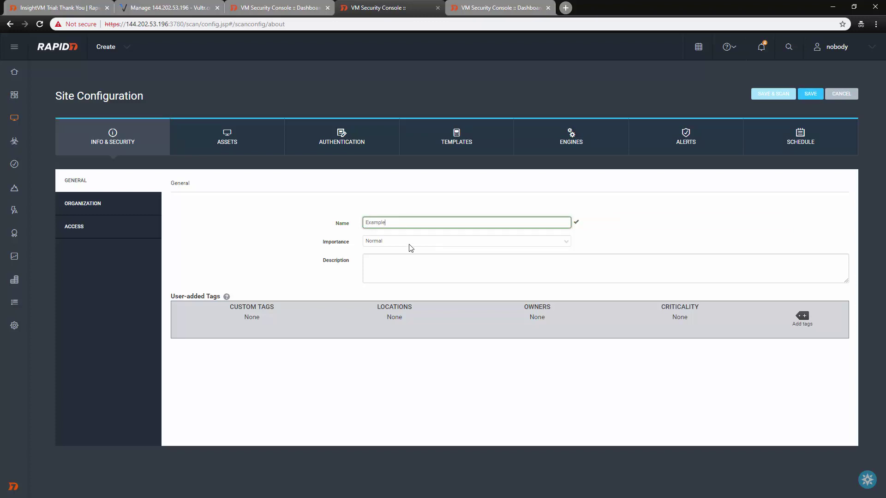
click(409, 245)
click(410, 246)
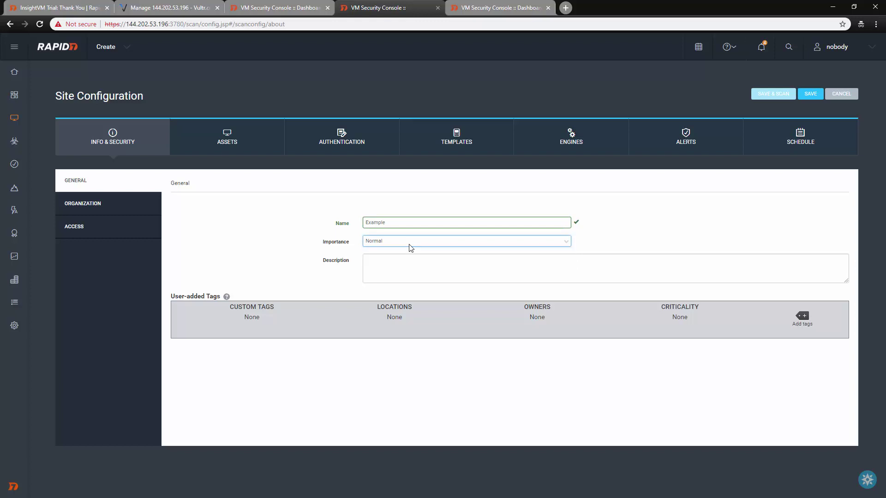
click(400, 266)
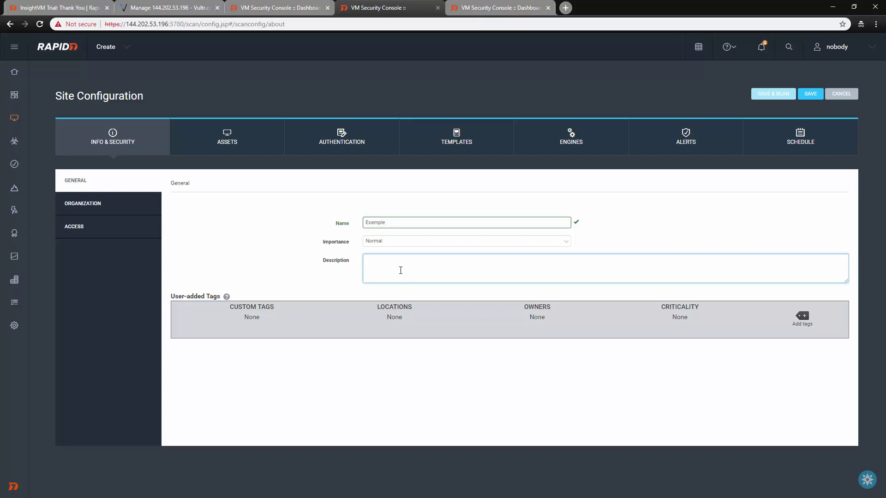
click(235, 138)
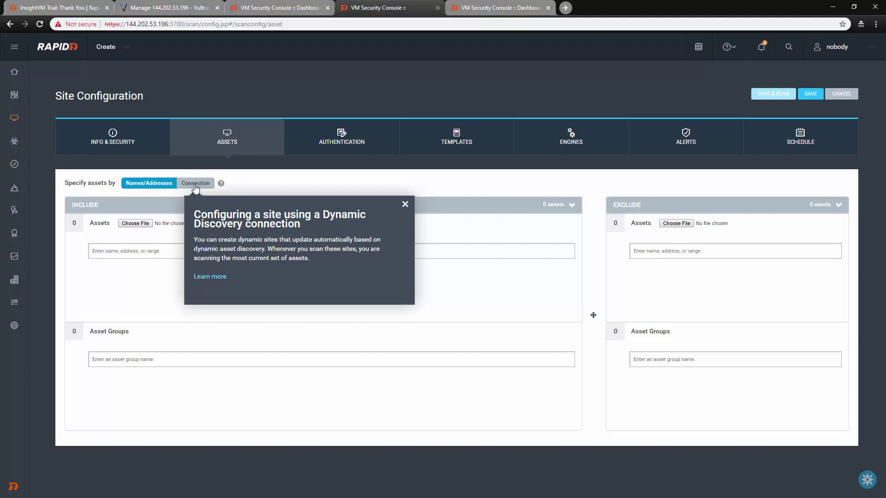
- Include asset 144.202.53.196, taken from the address bar, in the site
click(409, 204)
click(142, 251)
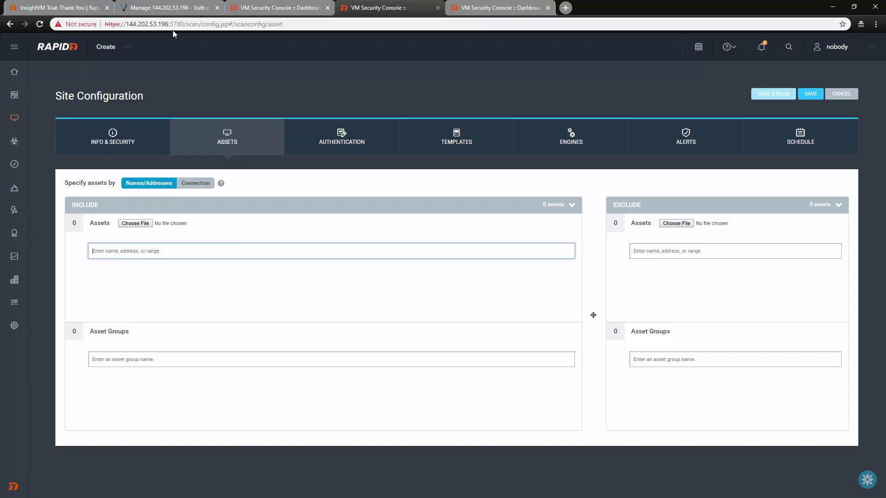
drag(171, 24, 126, 44)
key(ctrl+c)
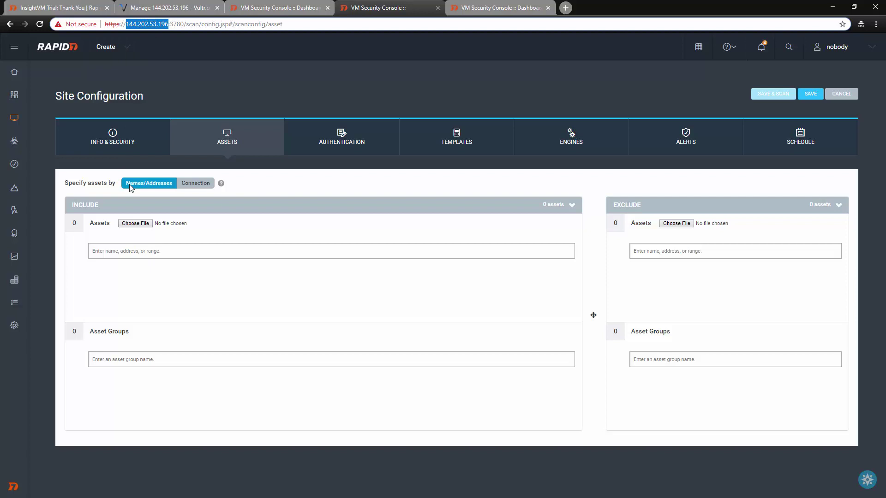
click(111, 251)
key(ctrl+v)
key(Return)
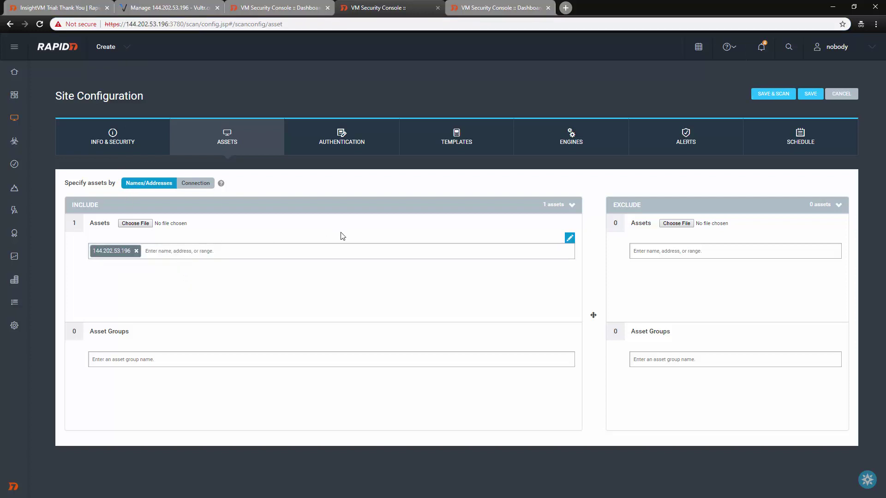
click(325, 140)
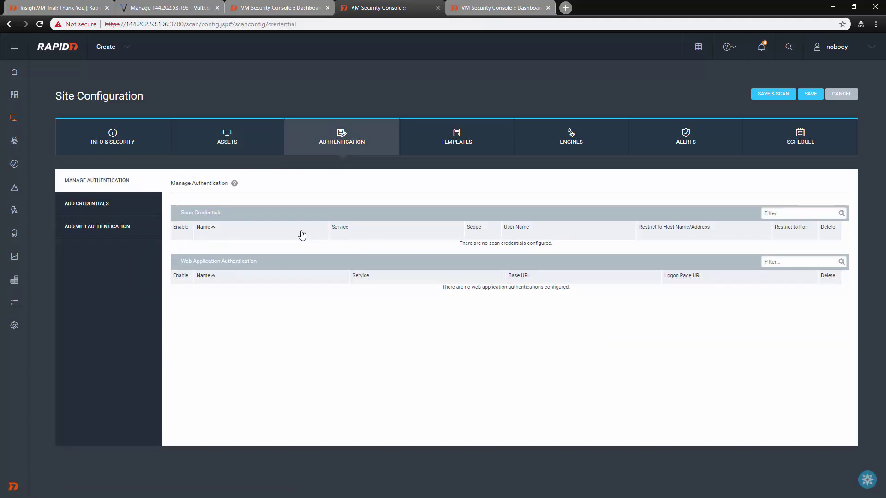
- Create a scan credential named SSH, then delete it again
click(96, 205)
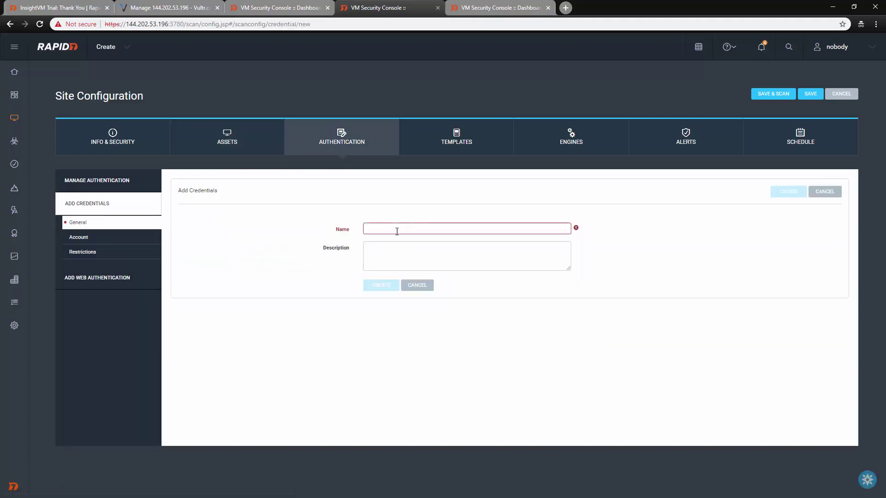
click(394, 230)
text(SSH)
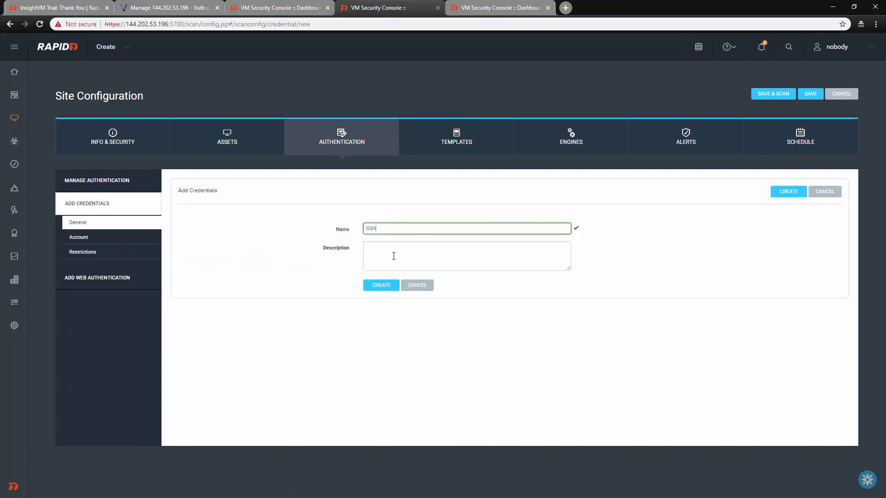
click(394, 256)
click(380, 284)
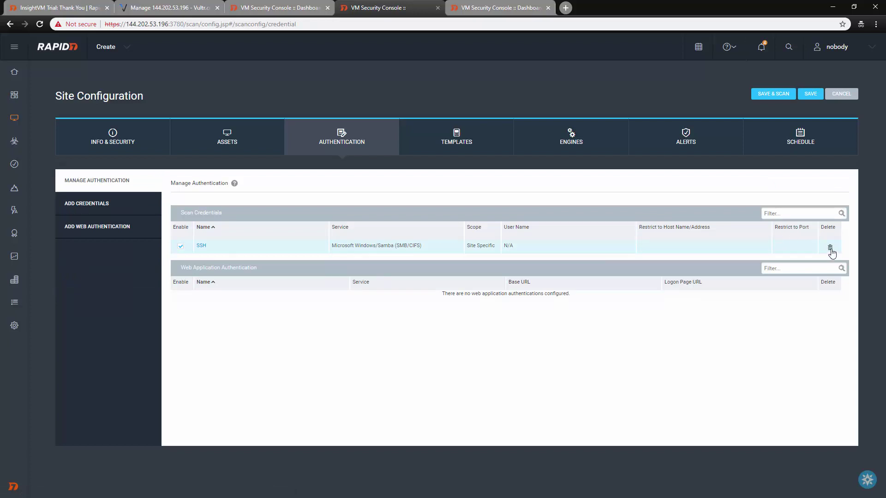
click(830, 249)
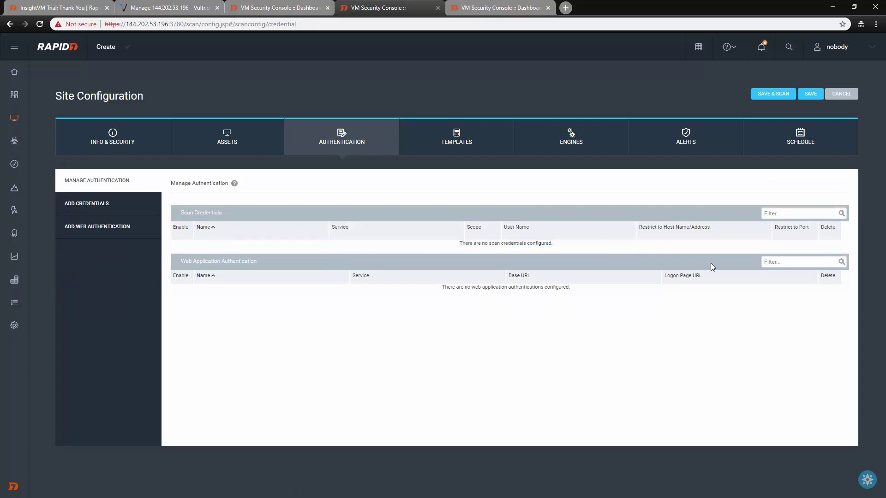
- Look at web authentication with the HTML Form type, then return to a blank credential form
click(100, 231)
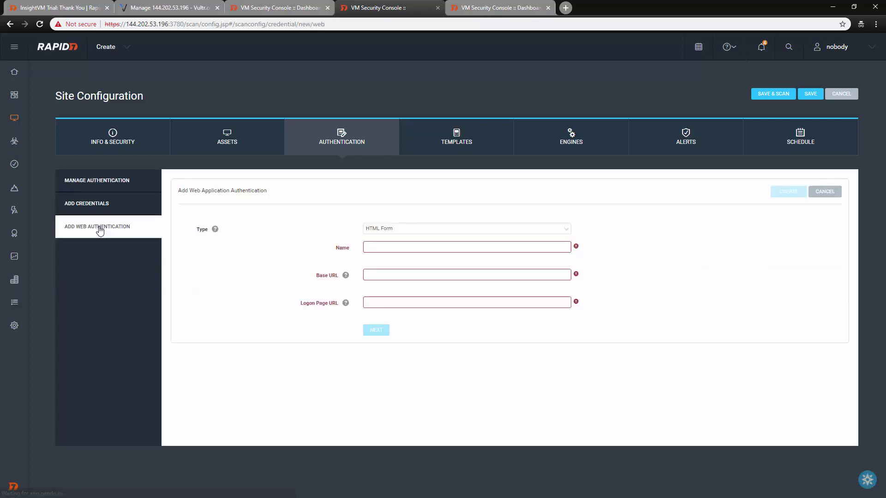
click(408, 228)
click(409, 229)
click(94, 206)
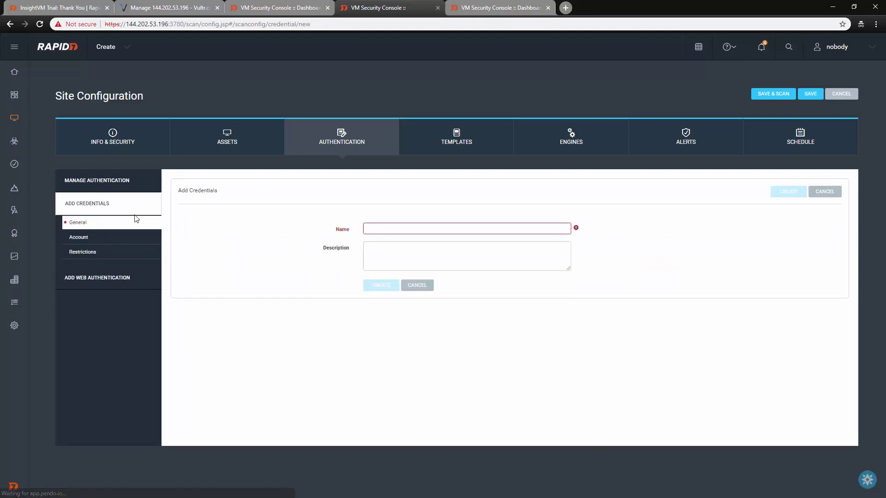
click(403, 228)
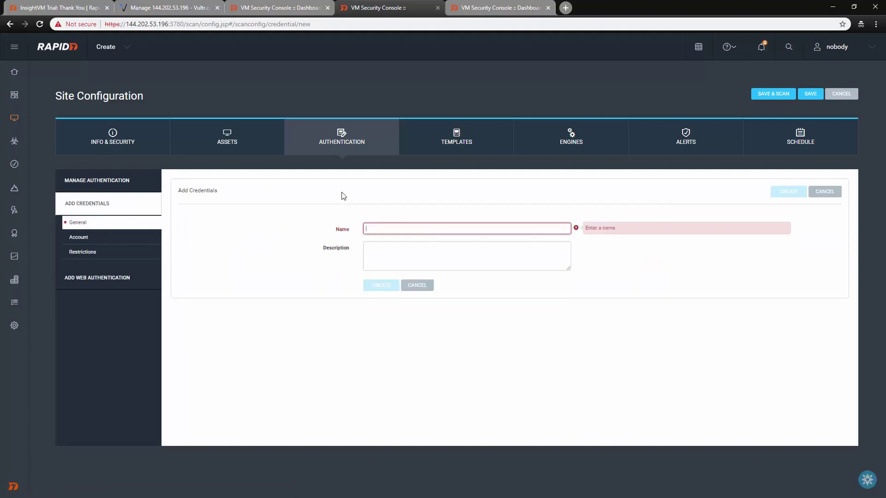
- Set the credential service to Secure Shell (SSH) with VM credential management
click(83, 239)
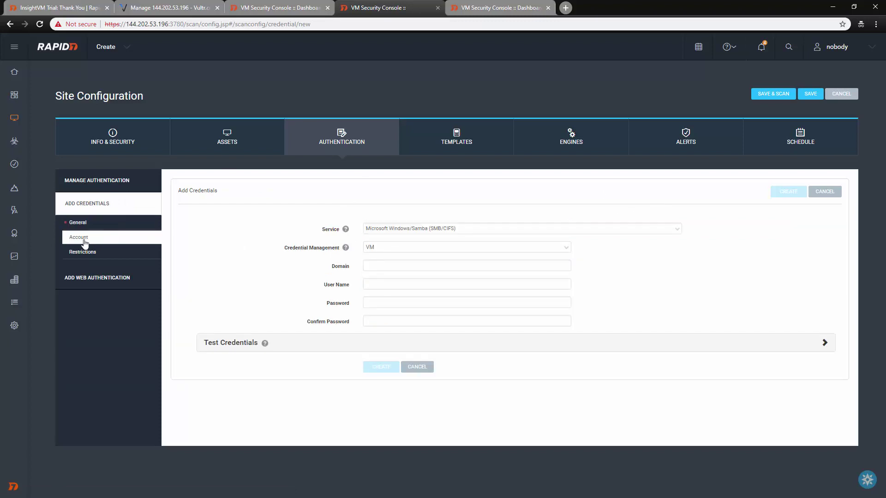
click(393, 248)
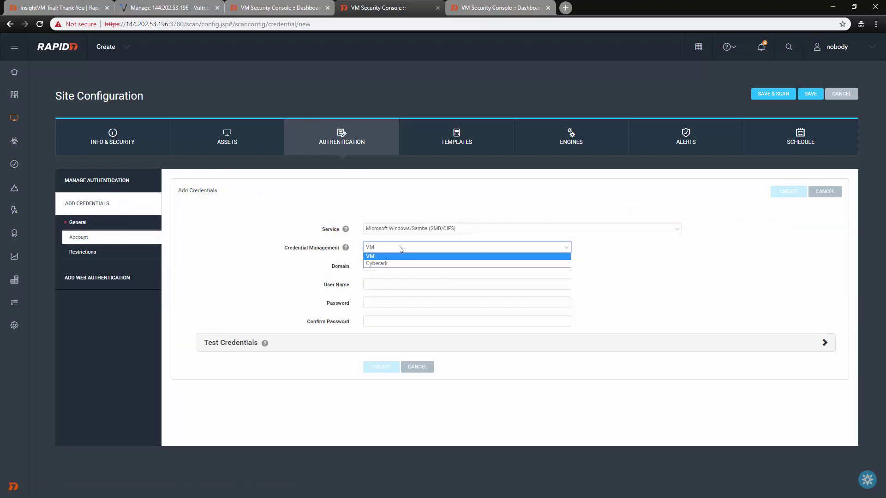
click(401, 250)
click(415, 228)
key(s)
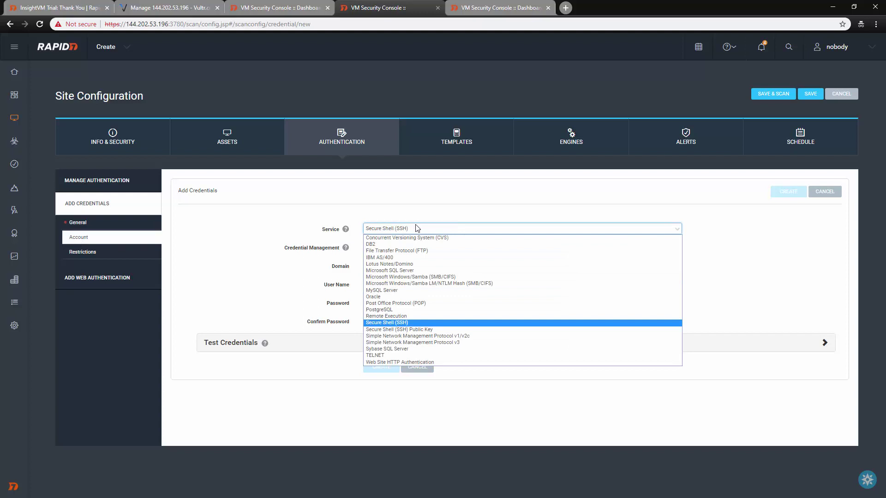
click(417, 228)
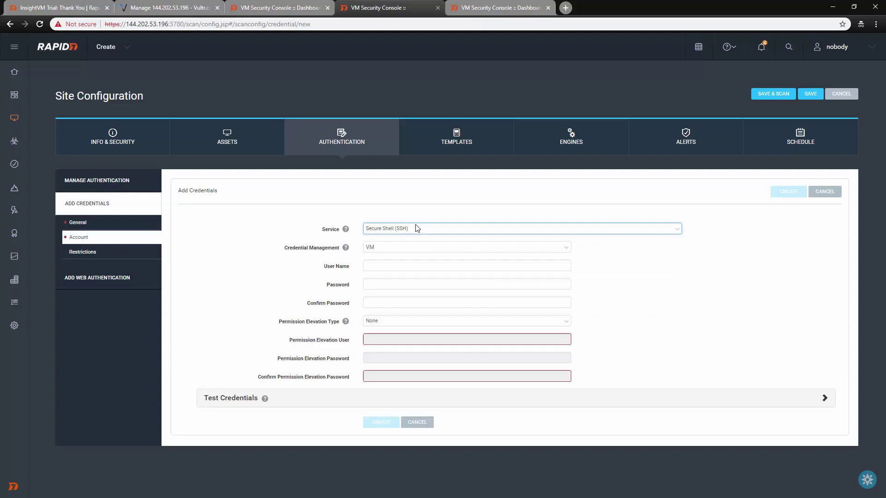
click(389, 248)
click(390, 249)
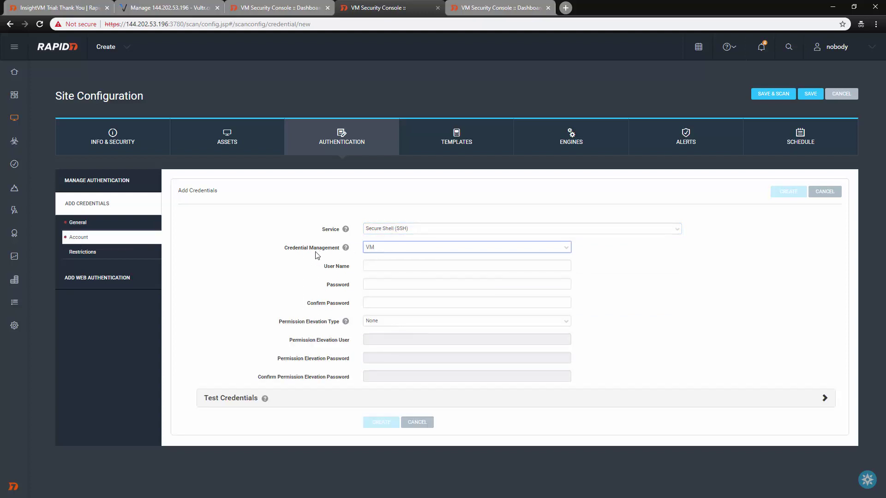
click(404, 251)
click(400, 256)
- Copy the server's root password from the Vultr server details page
click(388, 265)
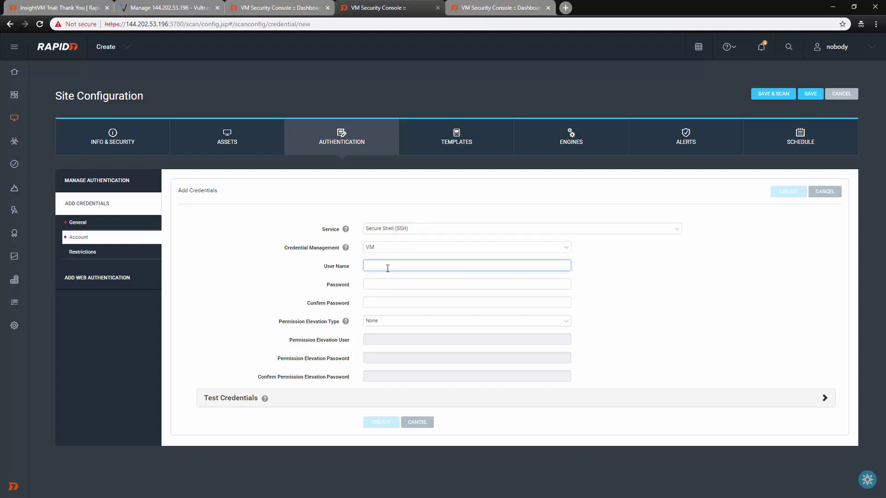
click(166, 8)
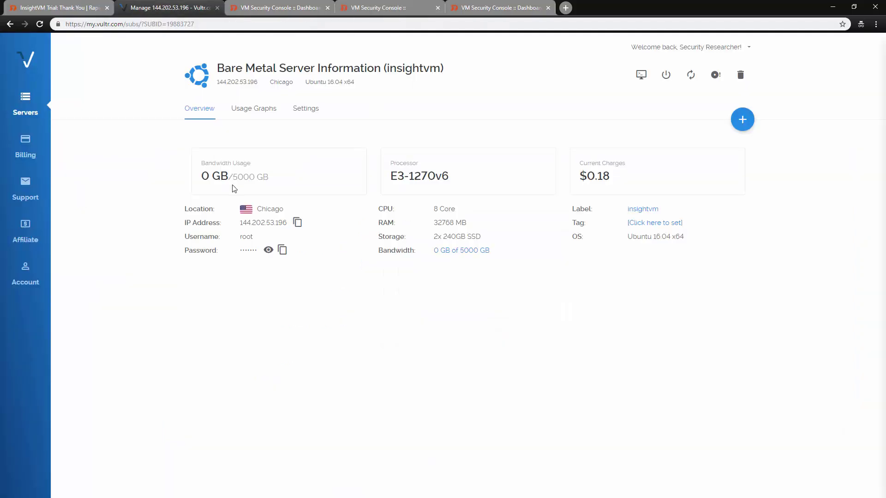
click(282, 252)
click(392, 8)
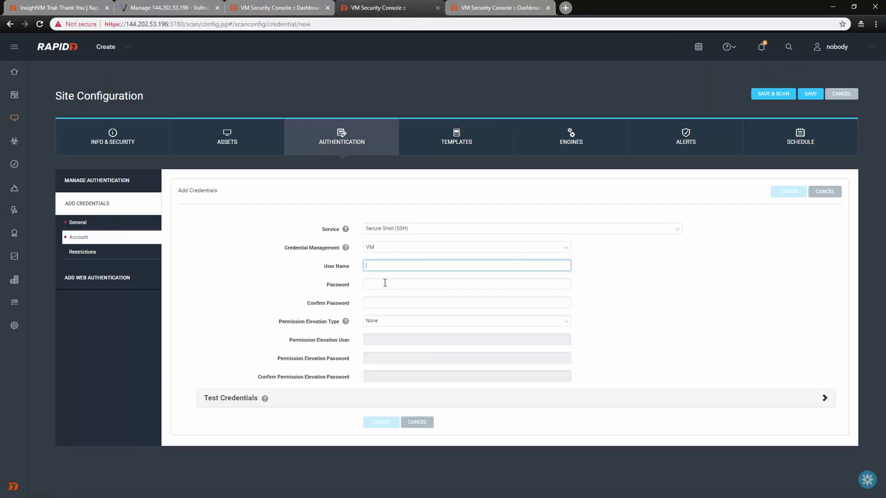
- Enter user name root and paste the server password into Password and Confirm Password
click(385, 282)
key(ctrl+v)
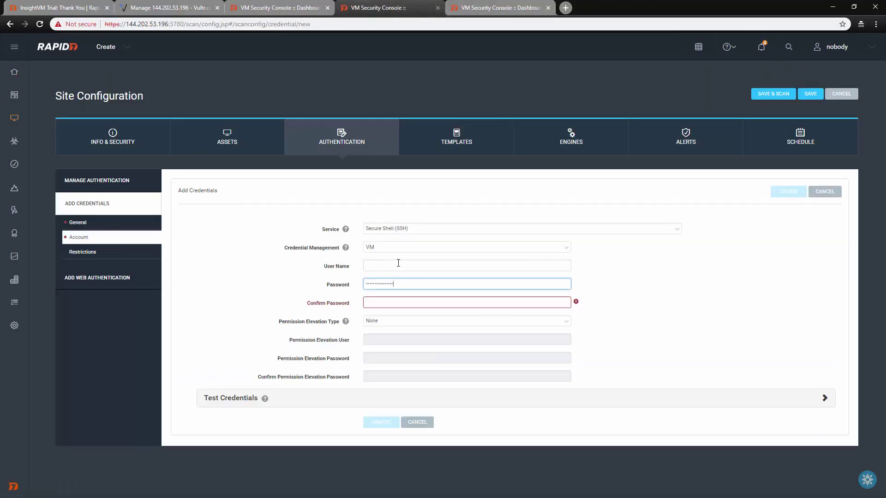
click(398, 263)
text(root)
key(Tab)
click(392, 304)
key(ctrl+v)
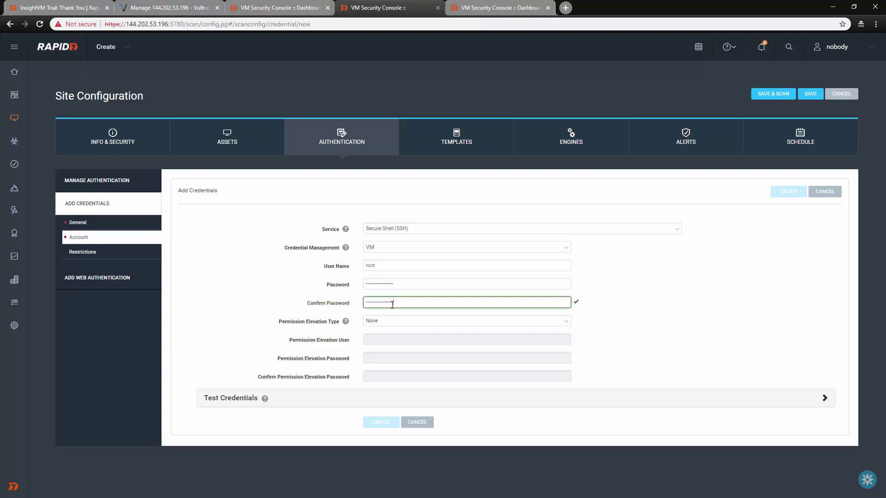
- Set permission elevation to sudo and paste the password as the confirmed elevation password
click(394, 322)
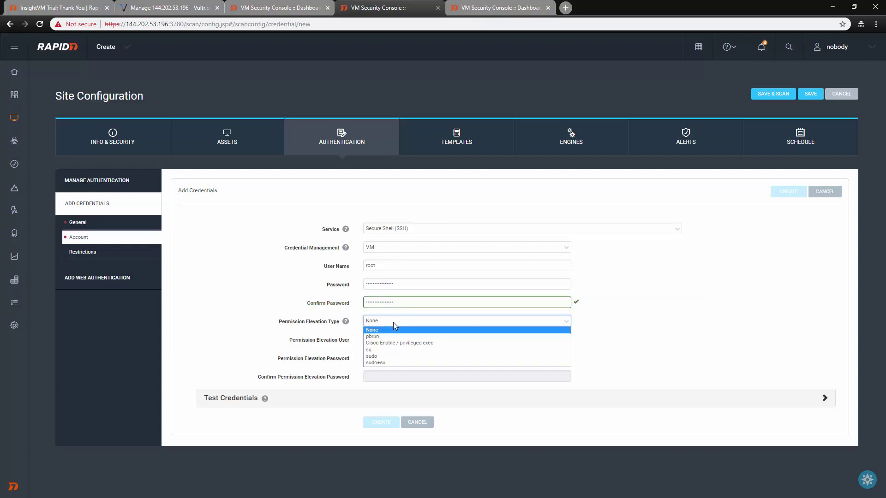
click(393, 323)
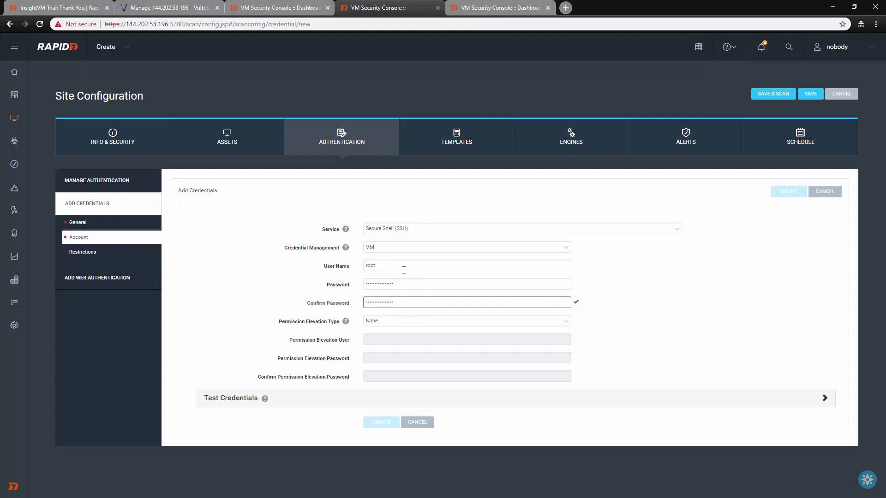
click(391, 321)
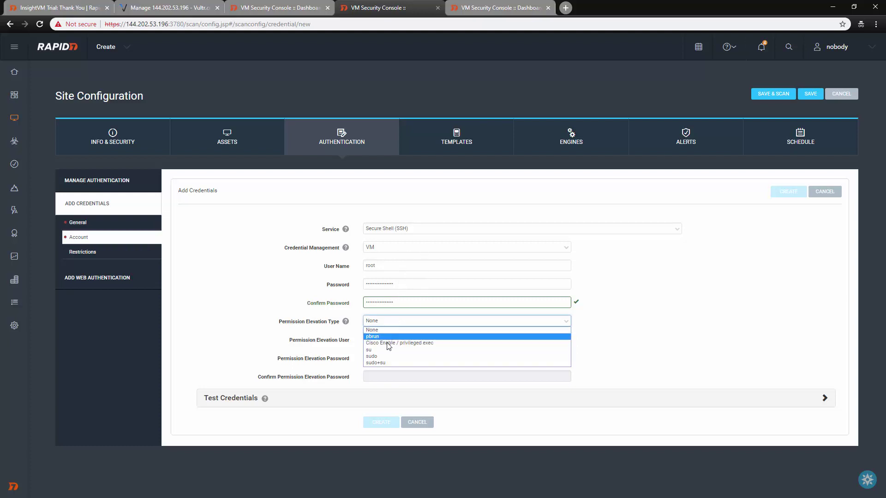
click(387, 356)
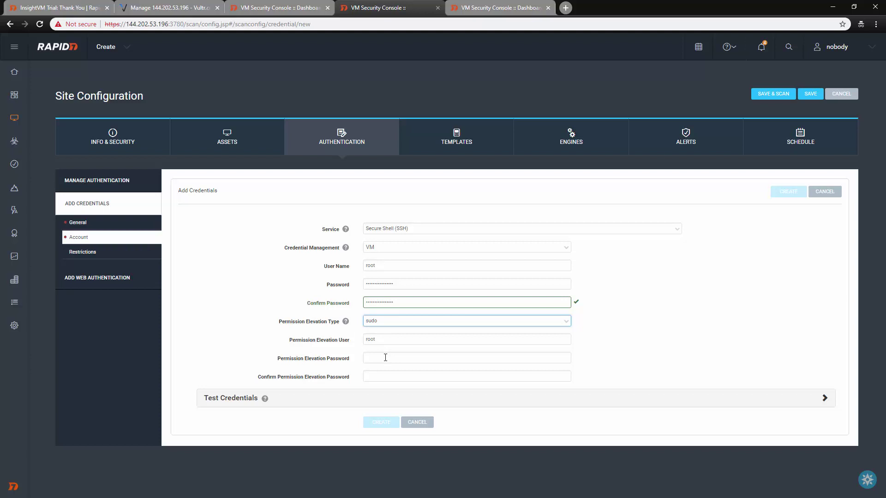
click(385, 358)
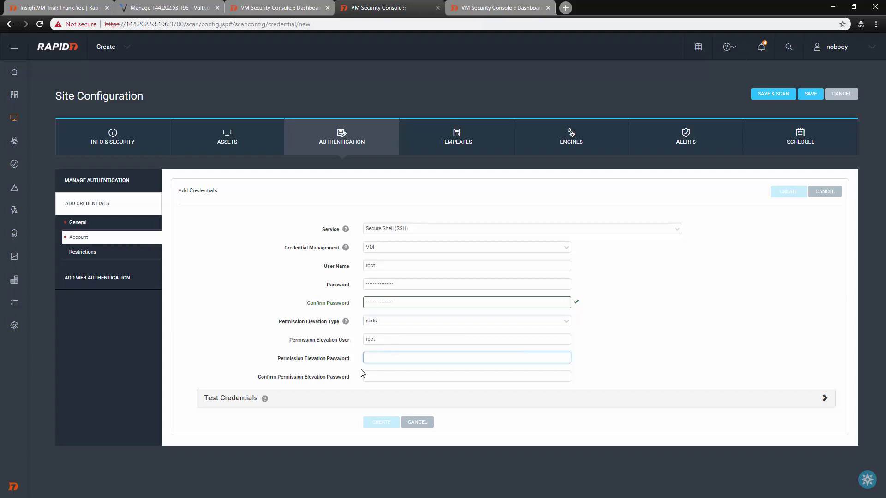
click(381, 357)
key(ctrl+v)
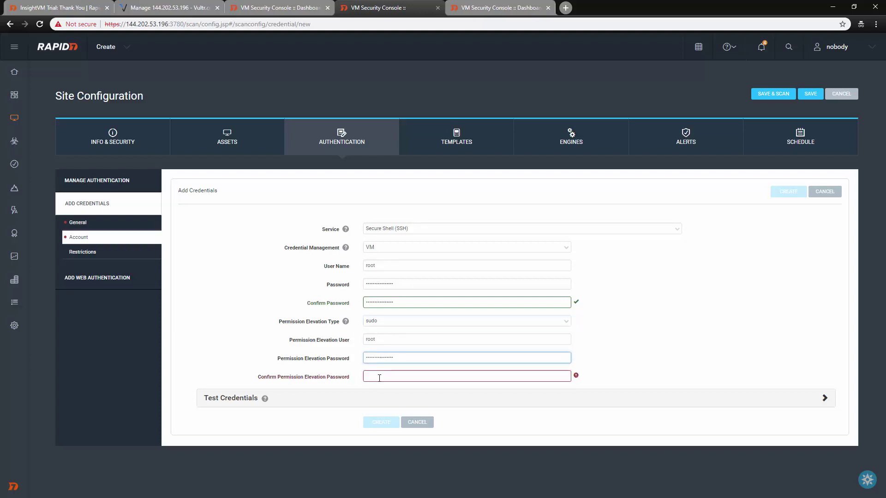
click(379, 378)
key(ctrl+v)
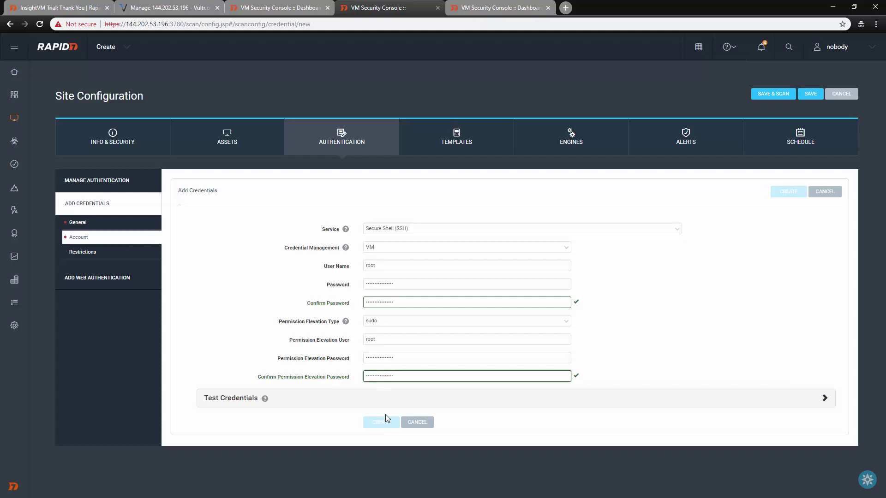
- Test the credential against host 144.202.53.196, getting authentication succeeded
click(824, 398)
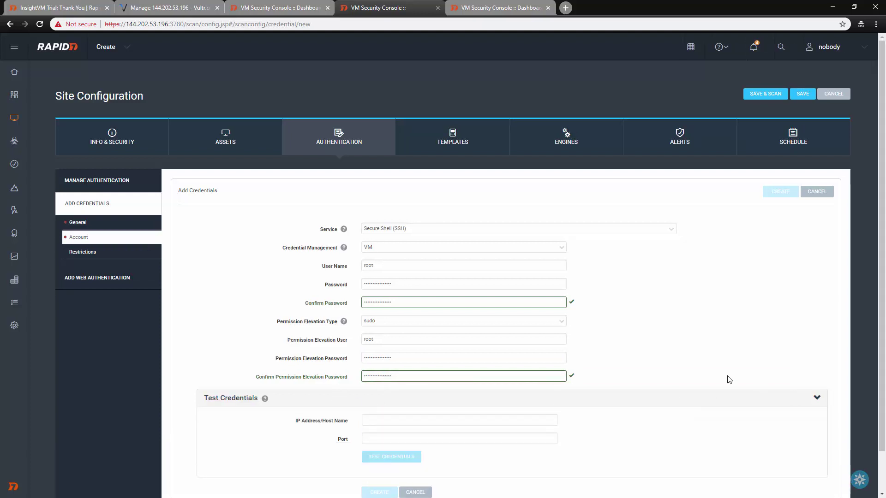
scroll(623, 373, down, 1)
click(408, 375)
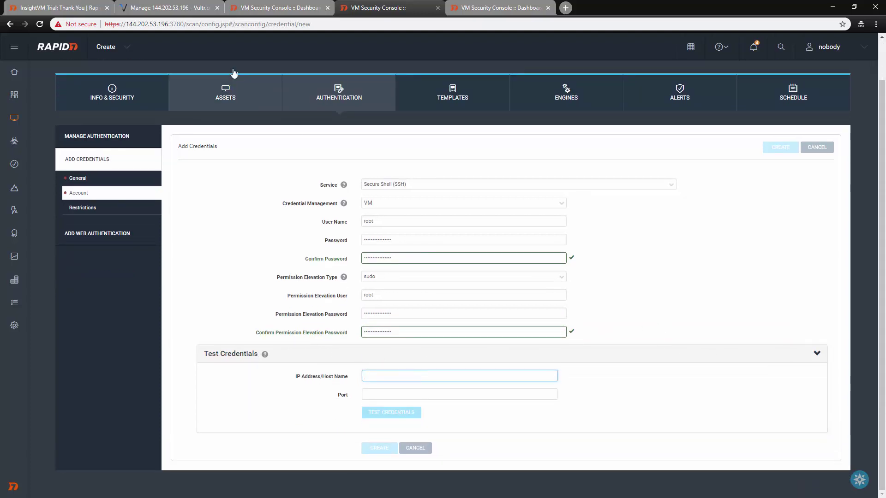
drag(169, 24, 137, 24)
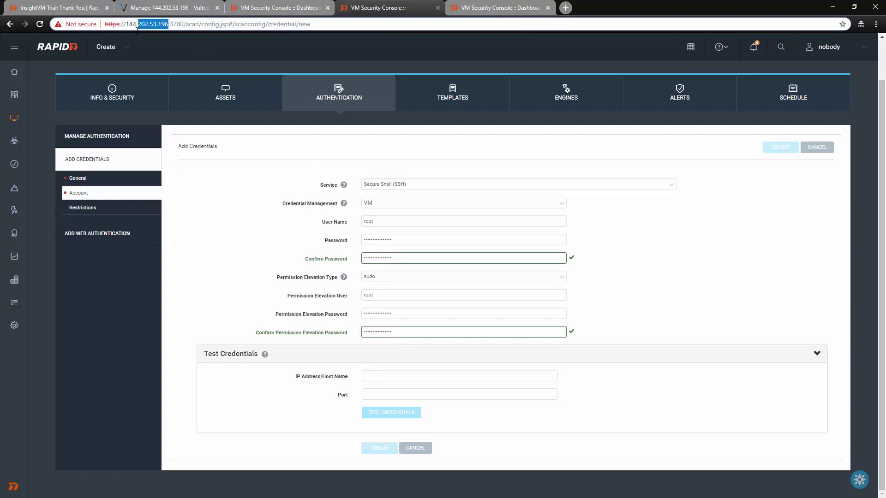
key(ctrl+c)
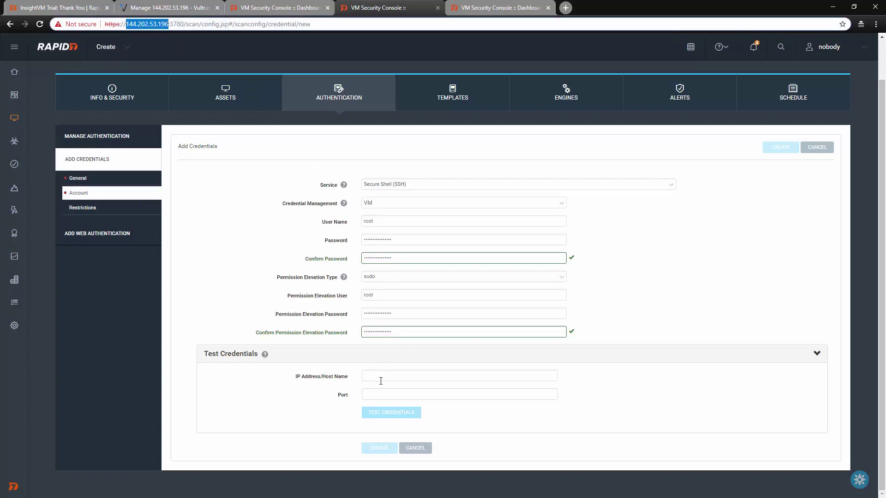
click(379, 377)
key(ctrl+v)
click(381, 394)
click(388, 413)
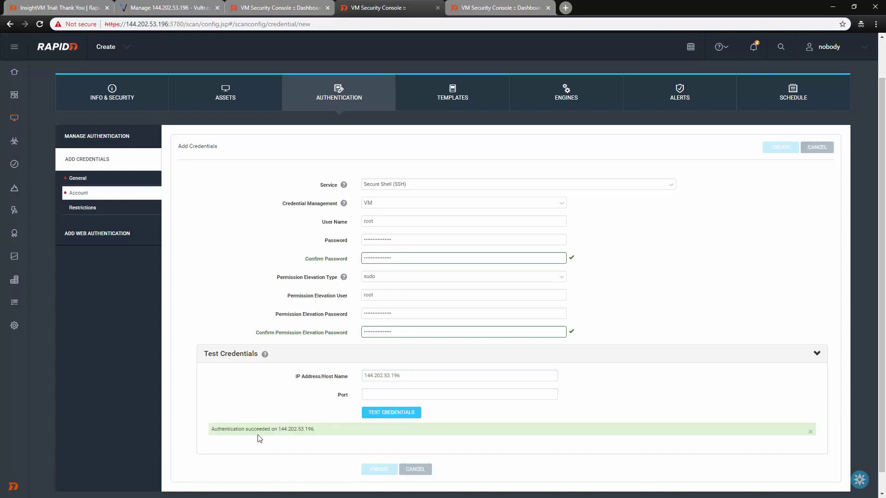
- Enter 22 as the SSH port
scroll(507, 378, down, 1)
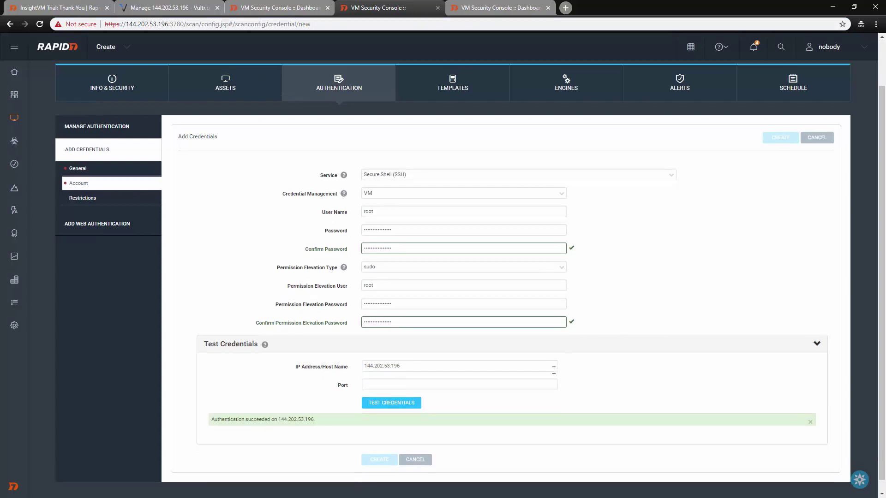
click(387, 372)
text(22)
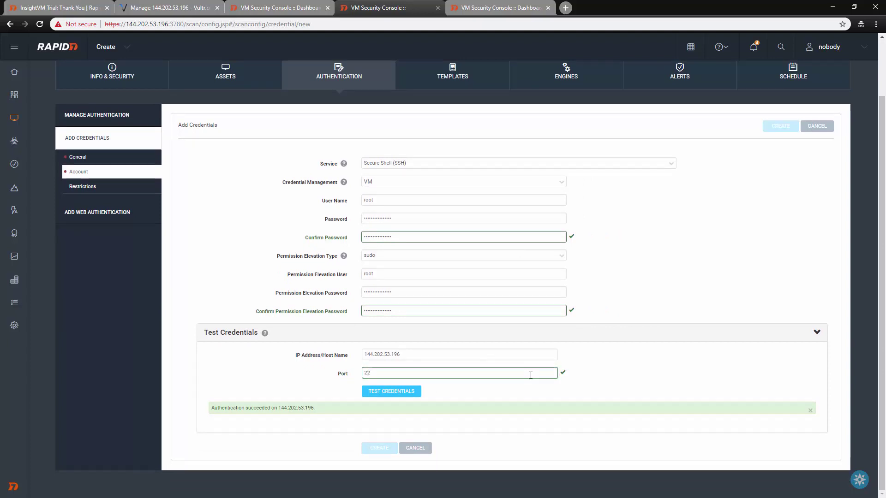
scroll(531, 372, up, 3)
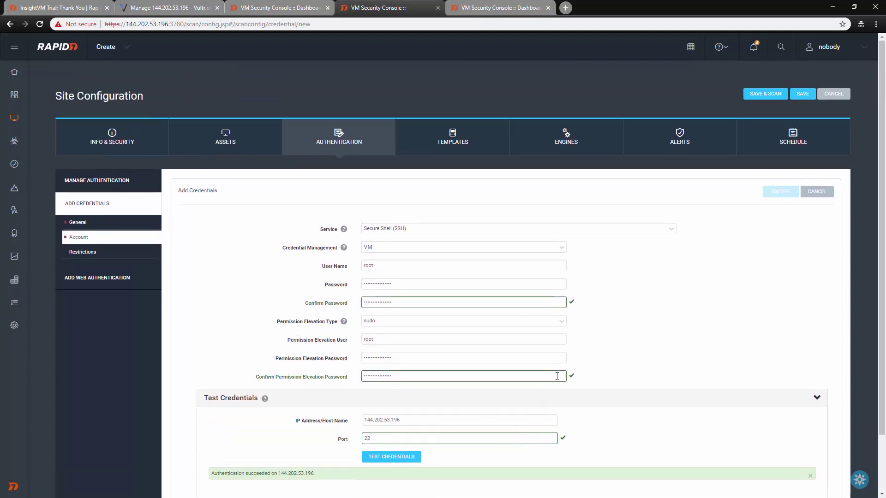
- Name the credential 'SSH VM', add a description, and create it
click(79, 222)
click(420, 229)
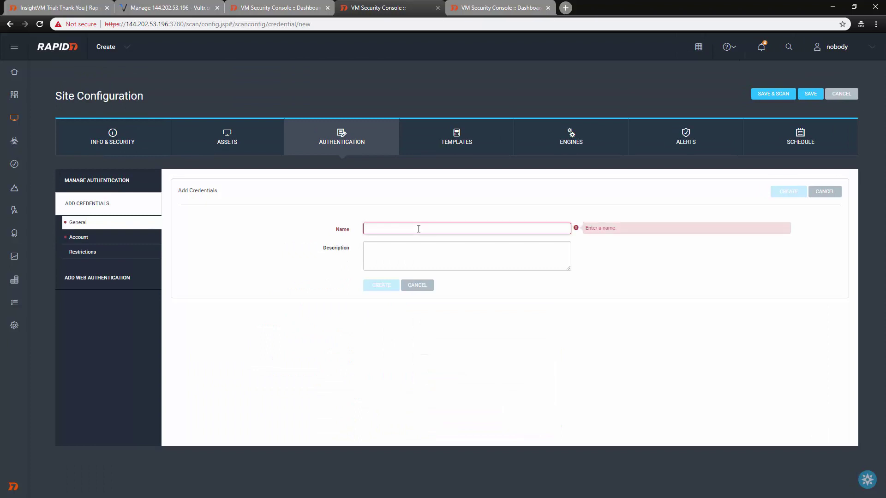
text(SSH VM)
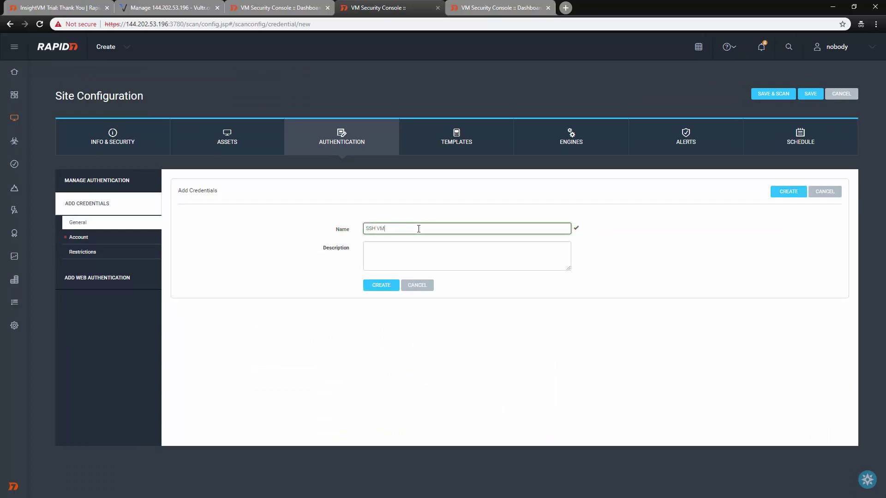
key(Tab)
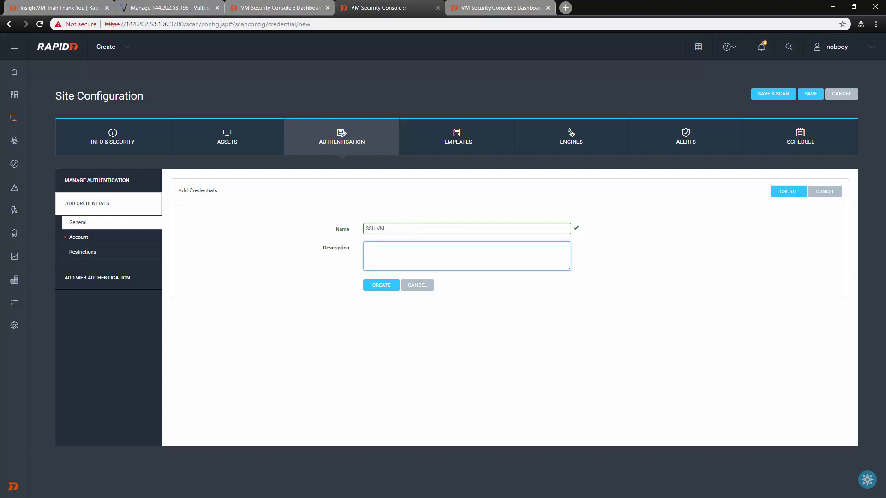
text(Our InsightVM testing SSH)
click(390, 285)
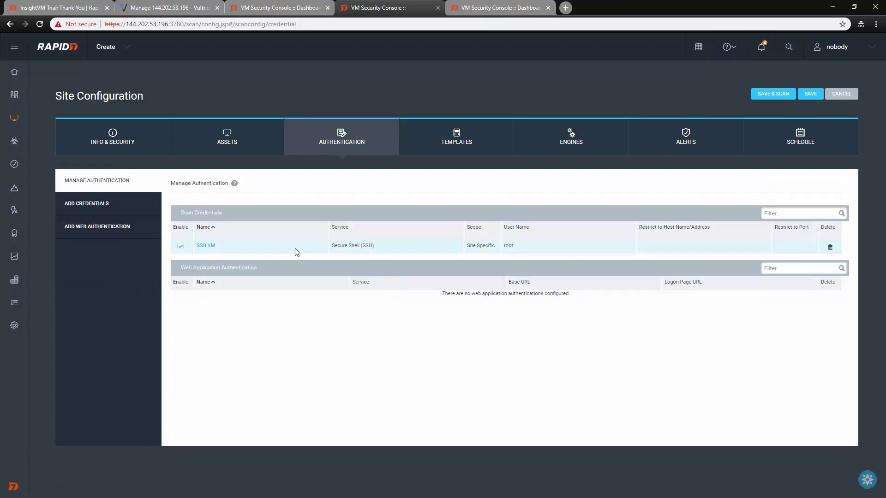
- Review the SSH VM credential's Account and Restrictions settings, save it, and return to Assets
click(205, 246)
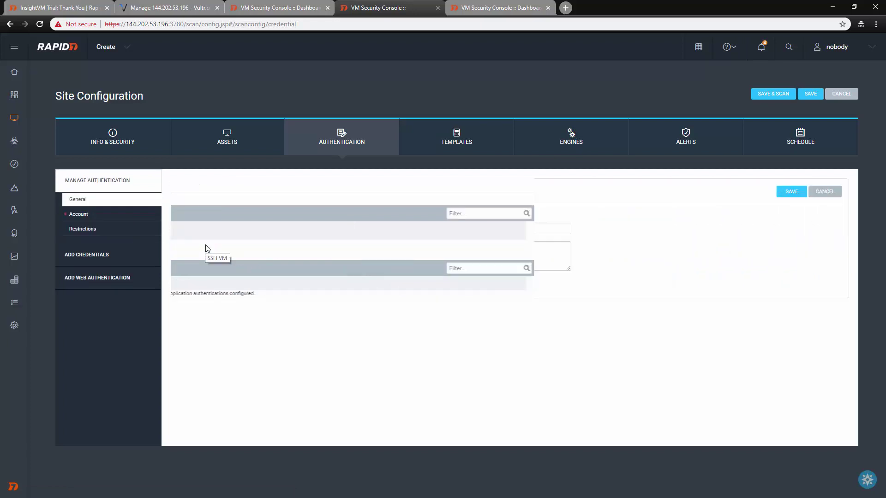
click(81, 230)
click(82, 214)
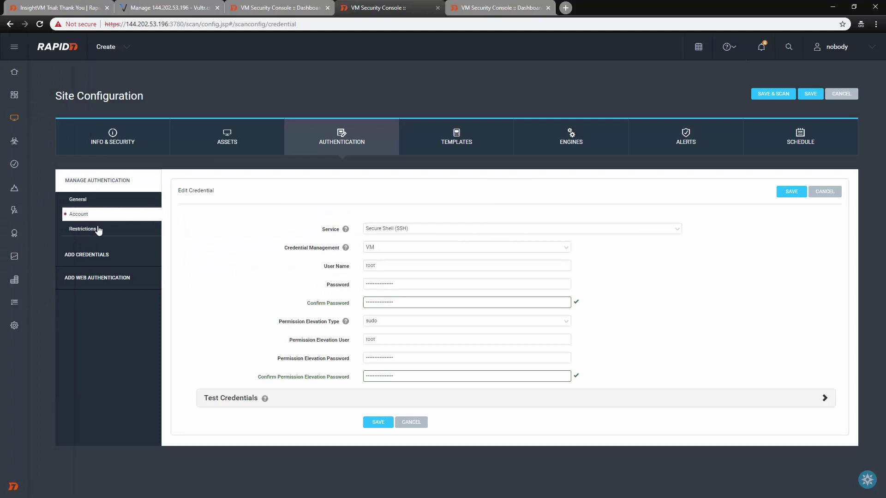
click(99, 230)
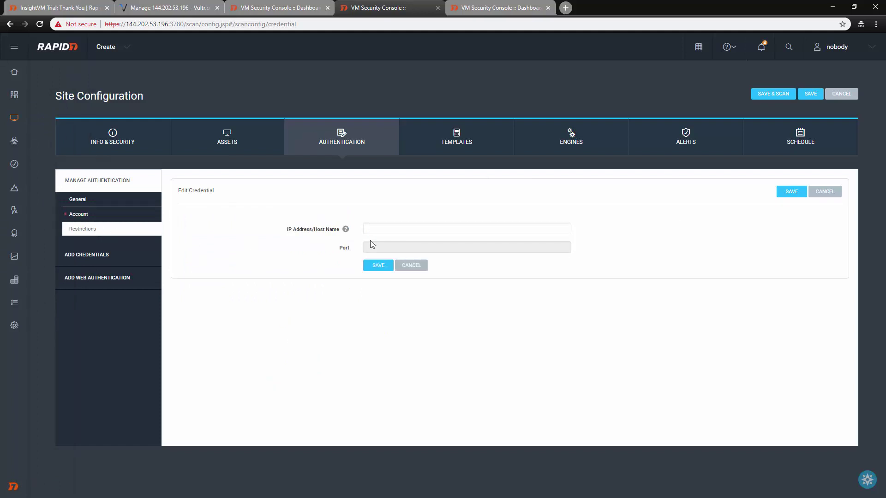
click(408, 229)
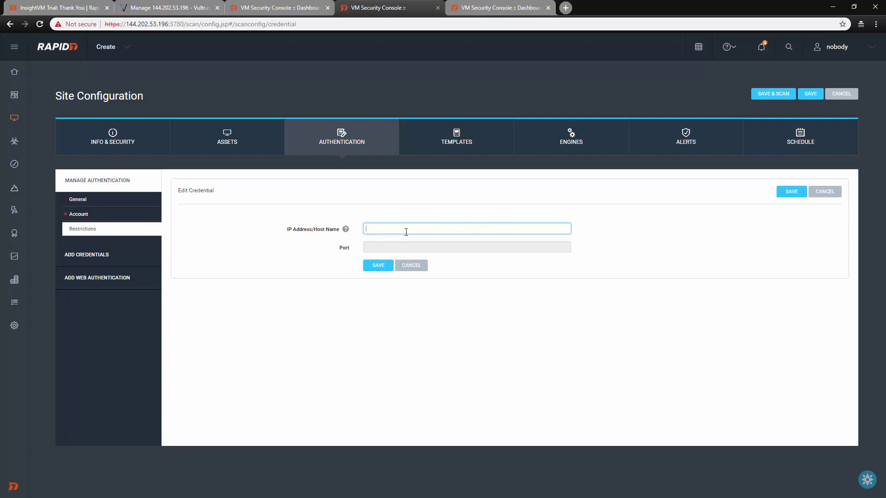
click(787, 192)
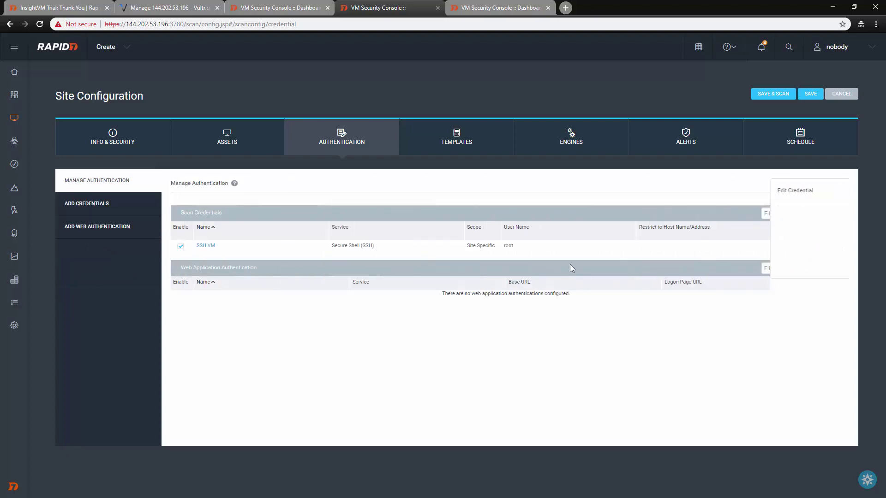
click(262, 136)
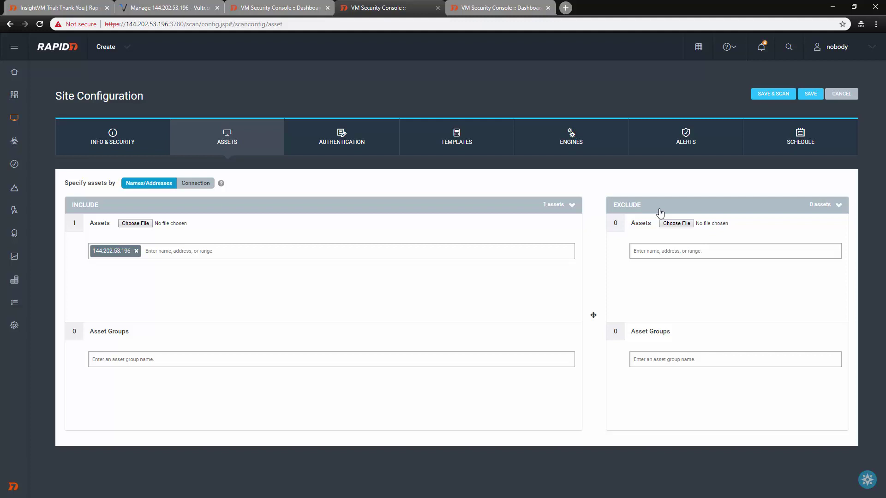
- Set the site's scan template to Full audit and check that Local scan engine is selected
click(340, 142)
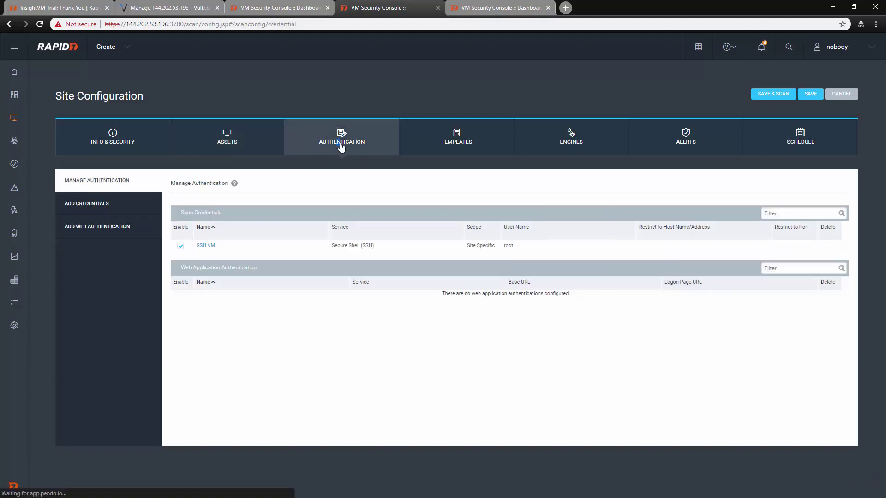
click(450, 139)
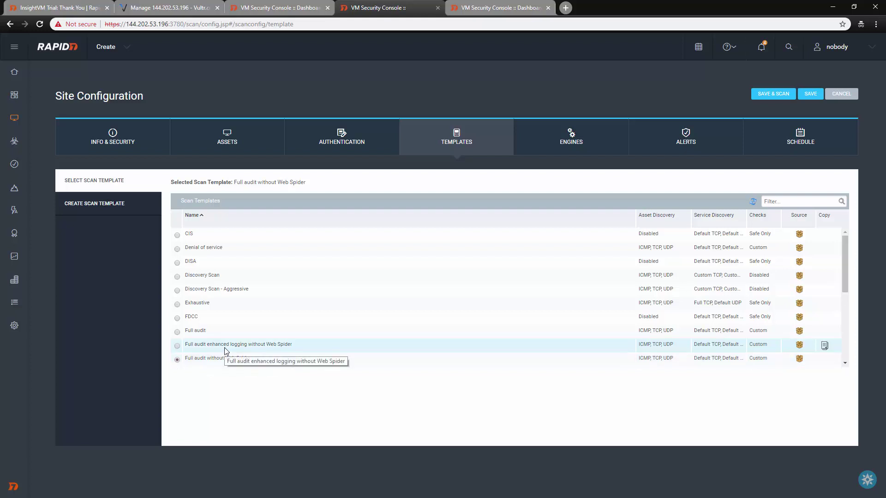
click(178, 332)
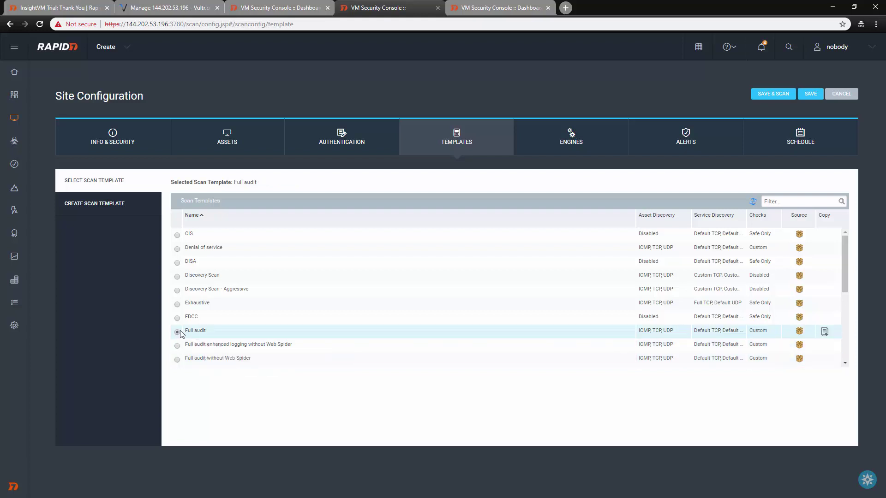
click(572, 141)
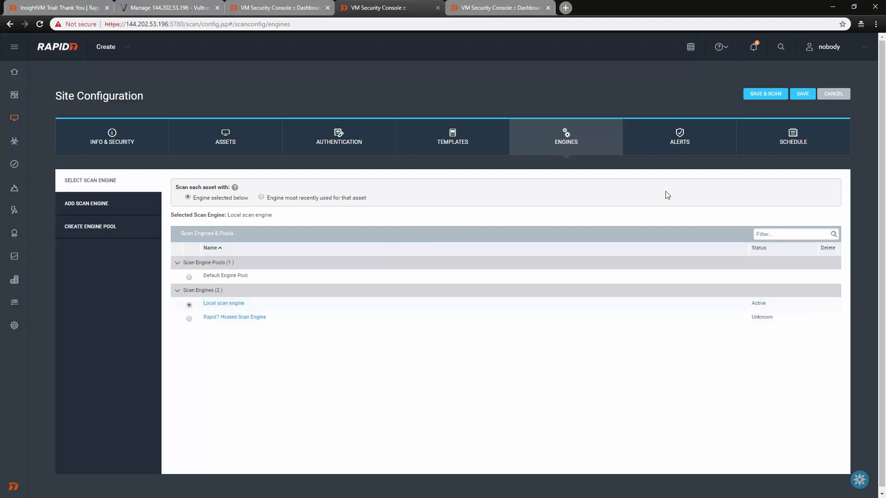
- Check the site's Alerts and Schedule tabs, confirming no alerts or scheduled scans exist
click(689, 135)
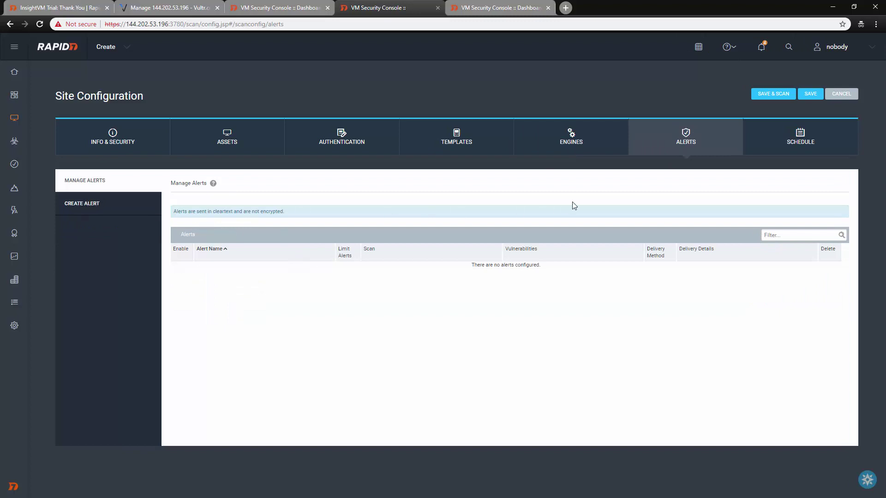
click(801, 143)
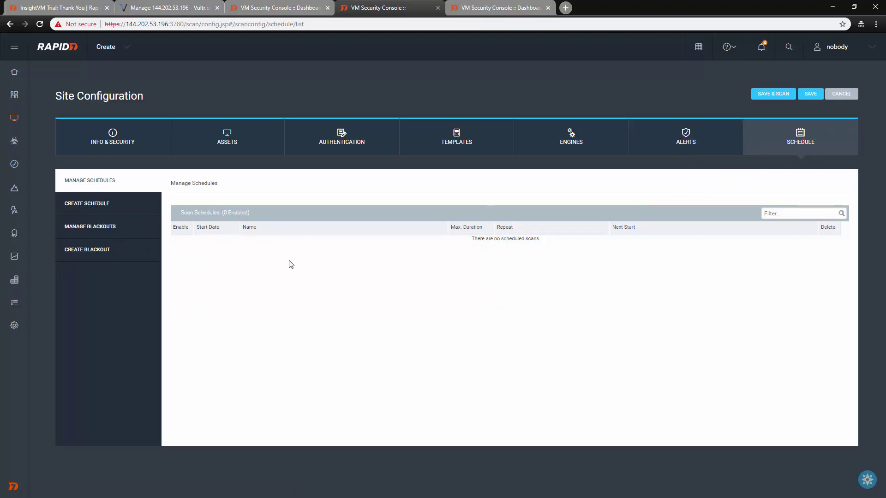
click(98, 211)
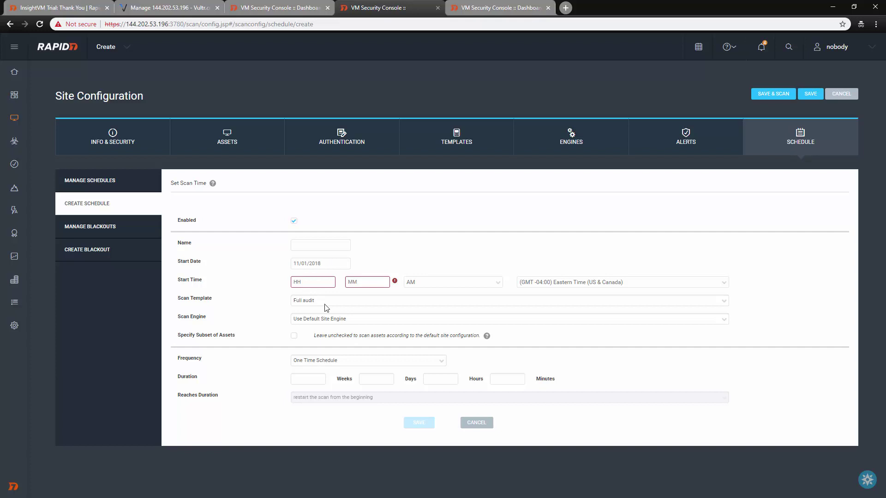
click(323, 364)
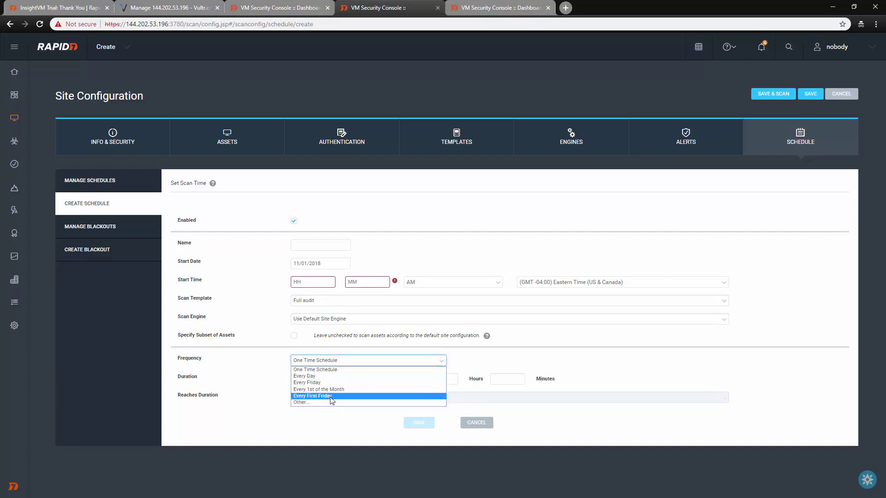
click(319, 403)
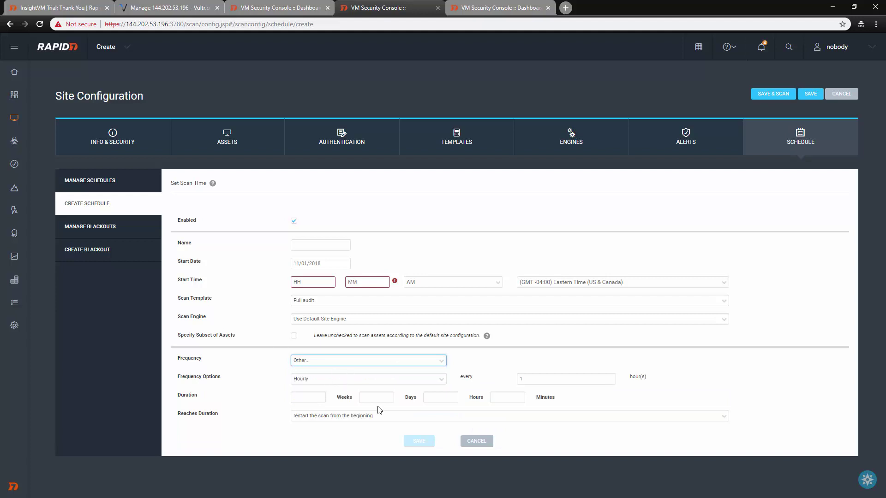
click(84, 229)
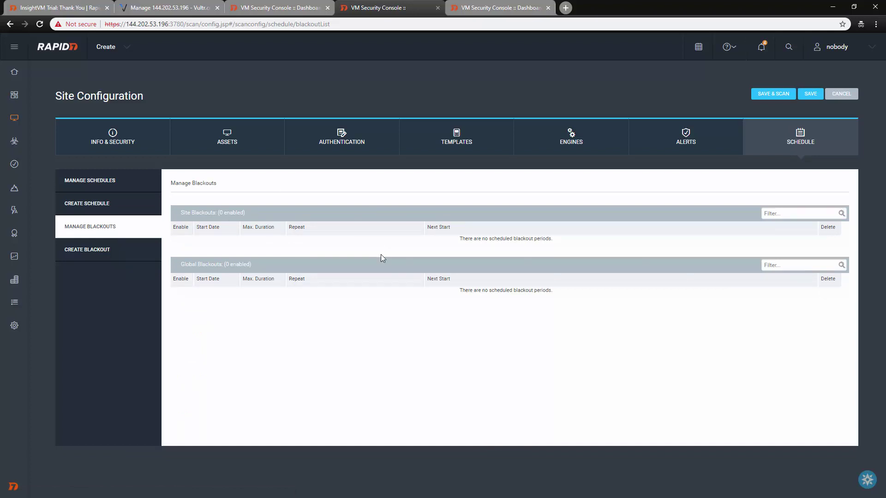
click(92, 260)
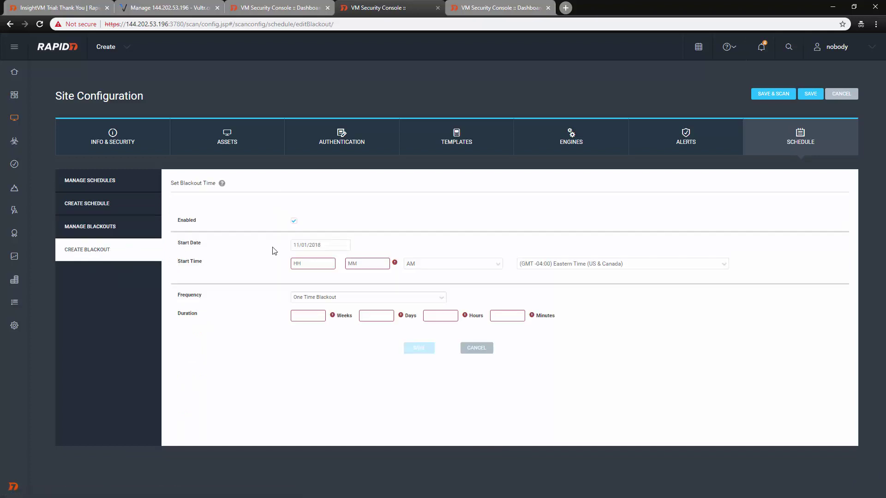
click(92, 182)
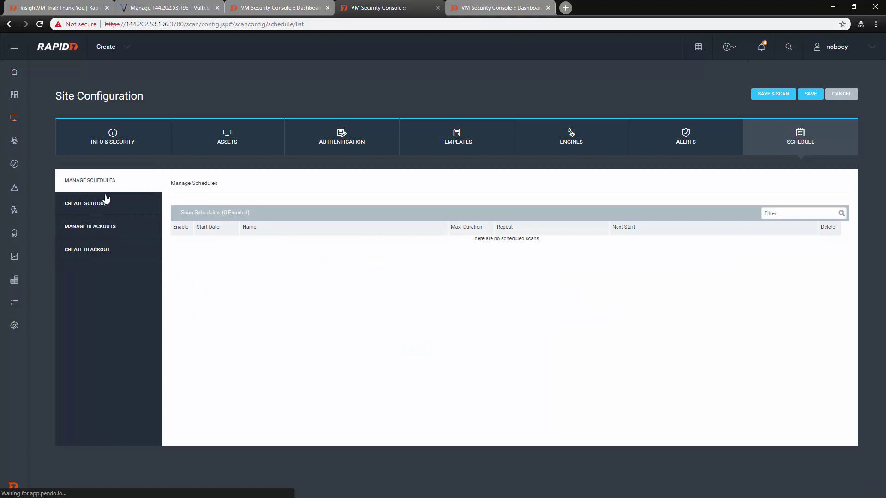
- Save the Example site and start its Full audit scan with Save & Scan
click(770, 95)
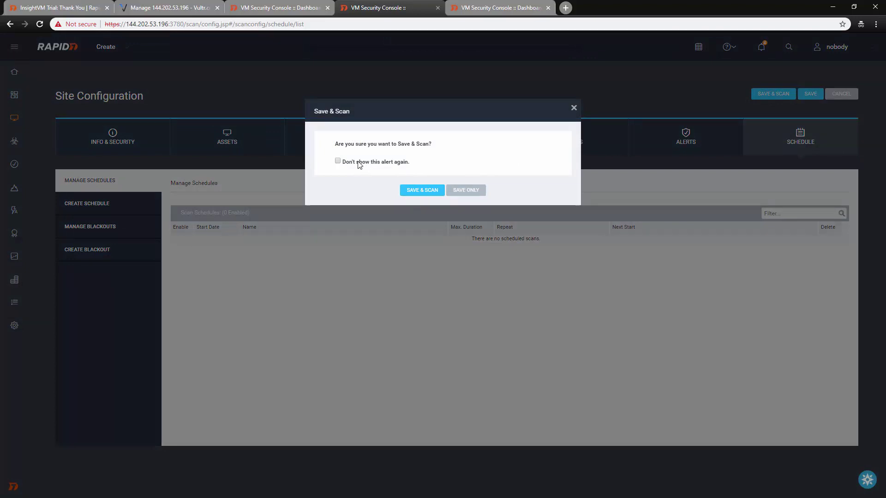
click(421, 191)
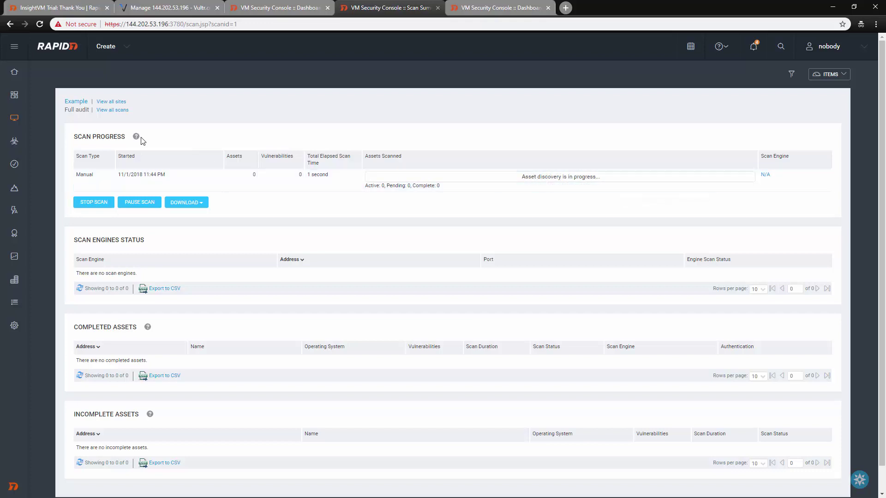
- Dismiss the Insight platform activation offers and return to the home dashboard
mouse_move(30, 119)
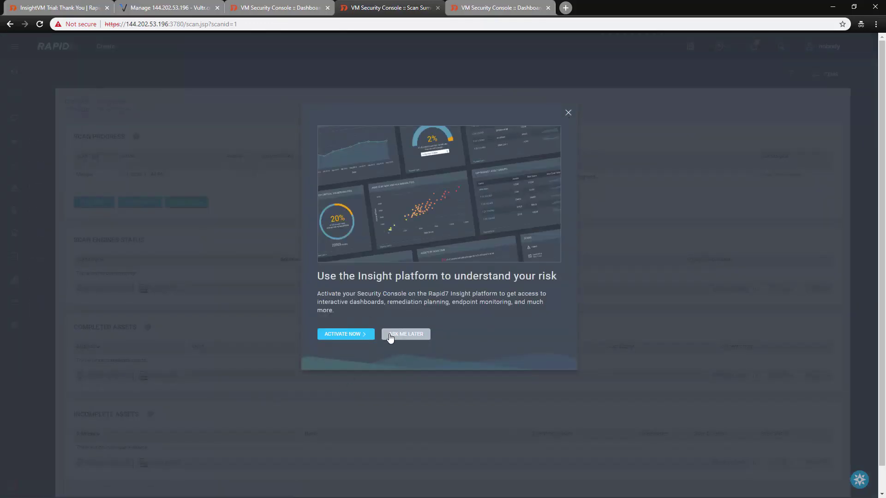
click(406, 334)
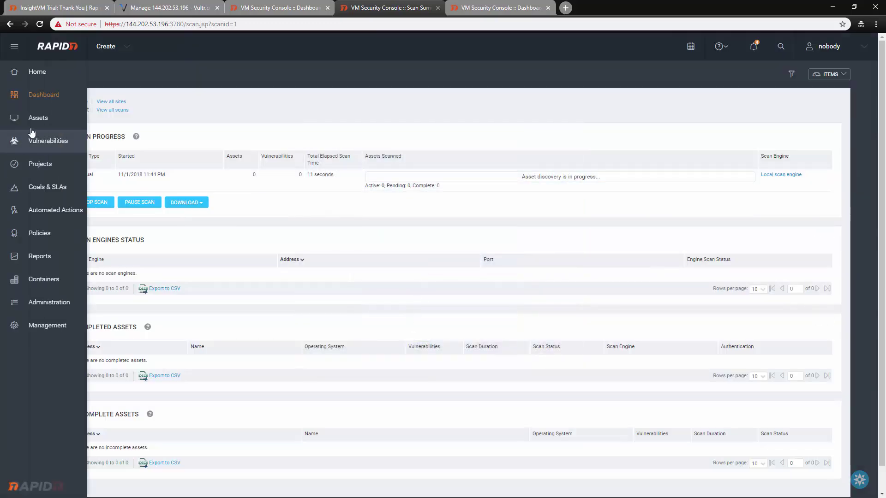
click(29, 96)
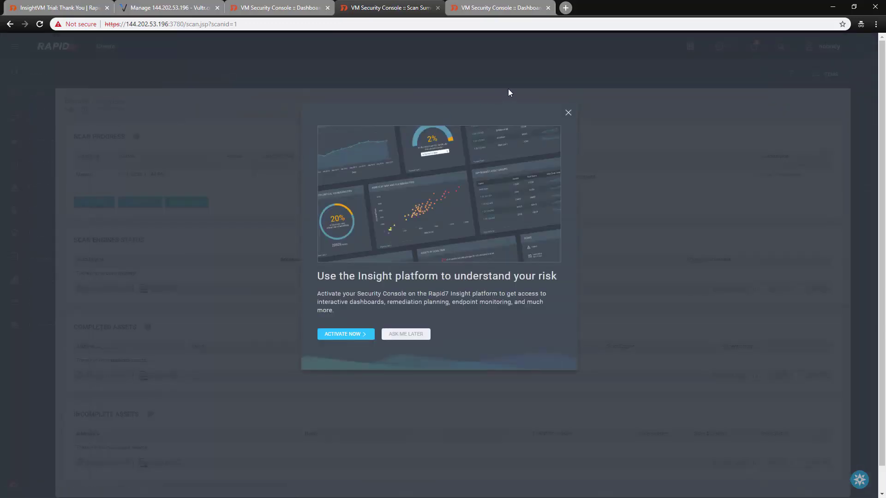
click(568, 115)
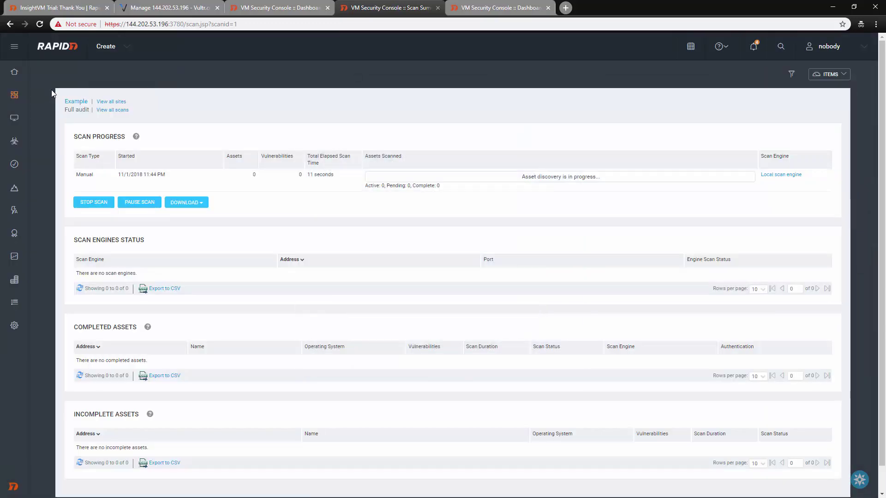
click(18, 71)
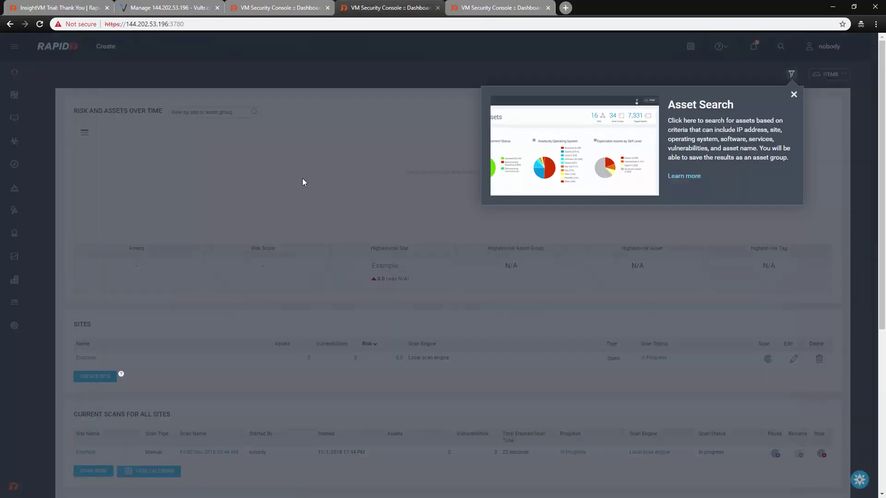
- Open the Example site's in-progress Full audit scan of 144.202.53.196
click(794, 95)
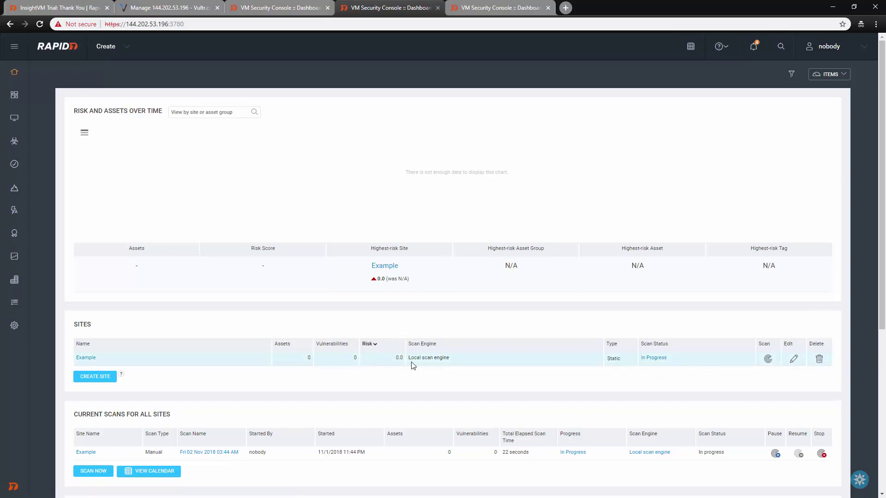
click(87, 358)
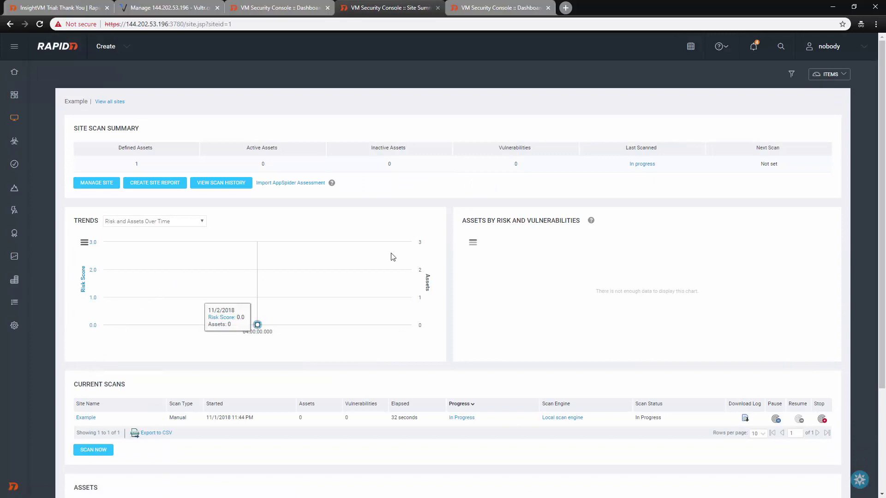
scroll(500, 234, down, 3)
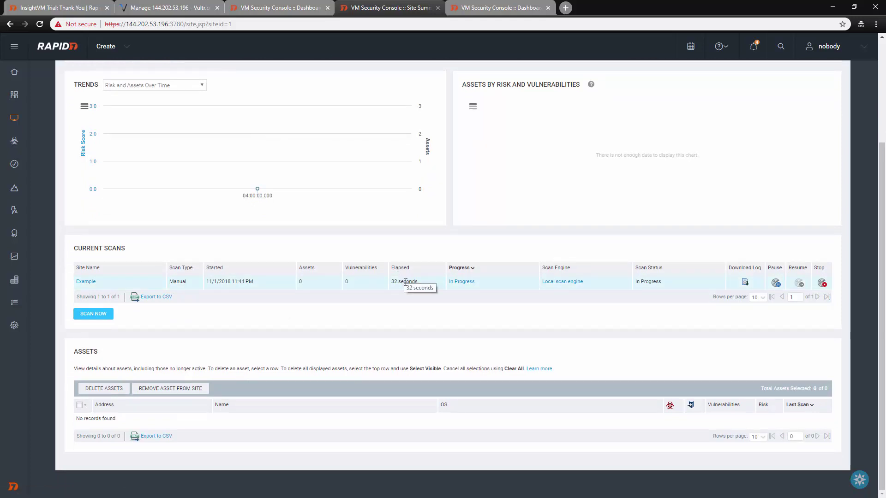
scroll(757, 223, up, 1)
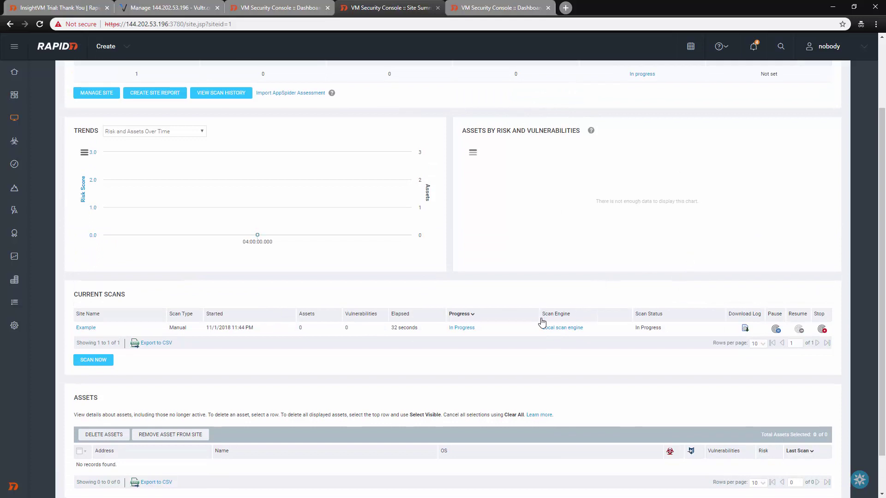
click(466, 329)
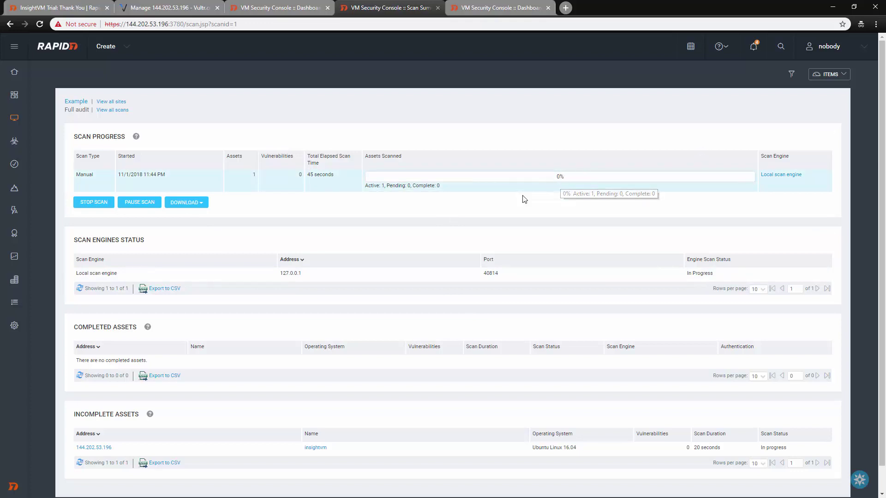
scroll(317, 205, down, 1)
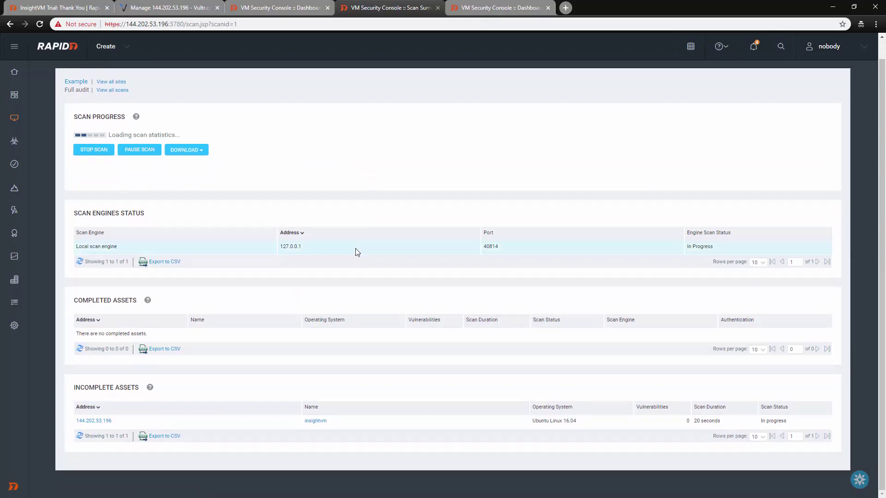
scroll(366, 340, up, 1)
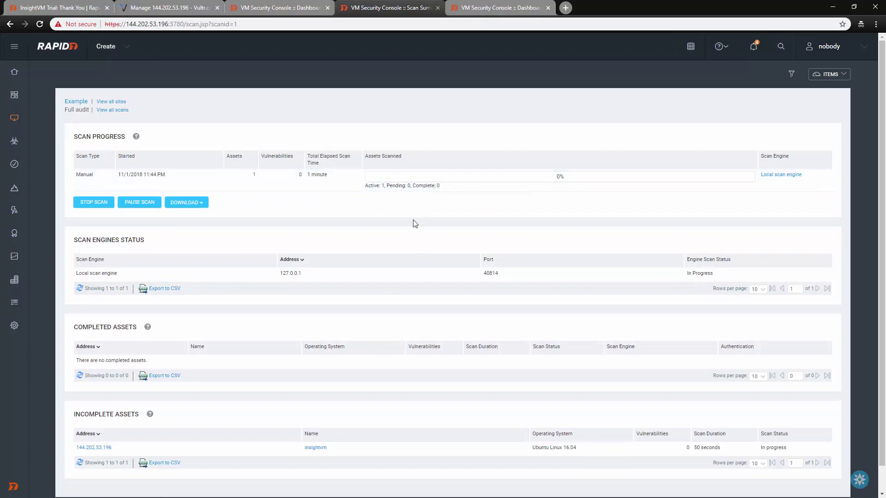
mouse_move(9, 87)
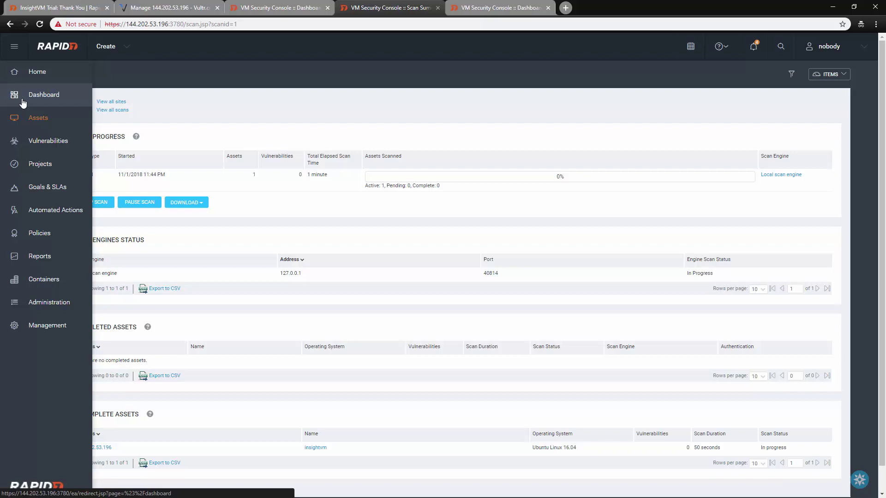